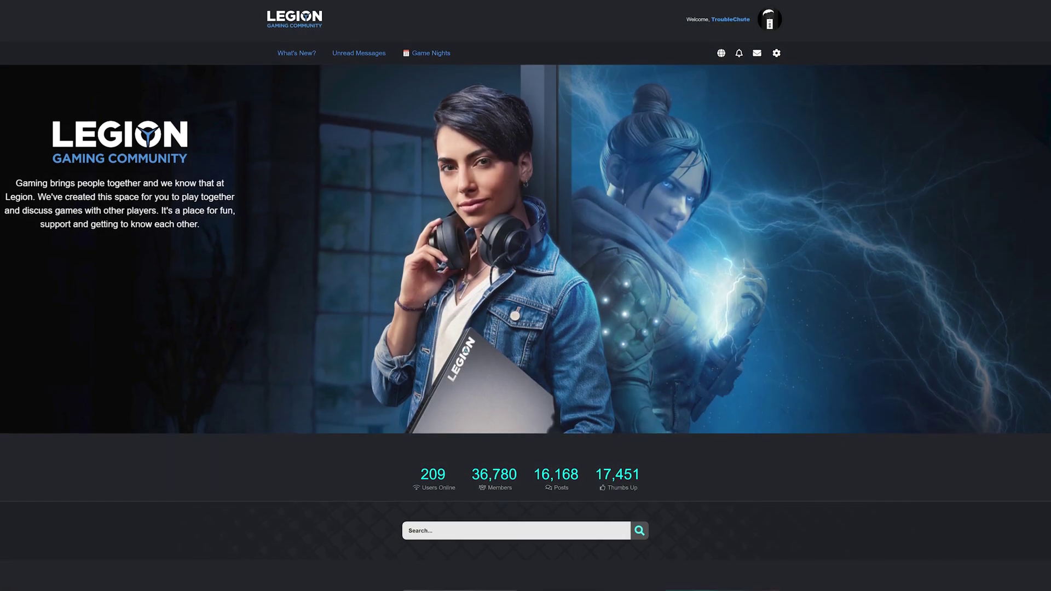
- Open the Battlefield 2042 thread and reply 'I really think that the mixing of past and future warfare is a great idea!'
{"action": "scroll", "coordinate": [526, 295], "scroll_direction": "down", "scroll_amount": 1}
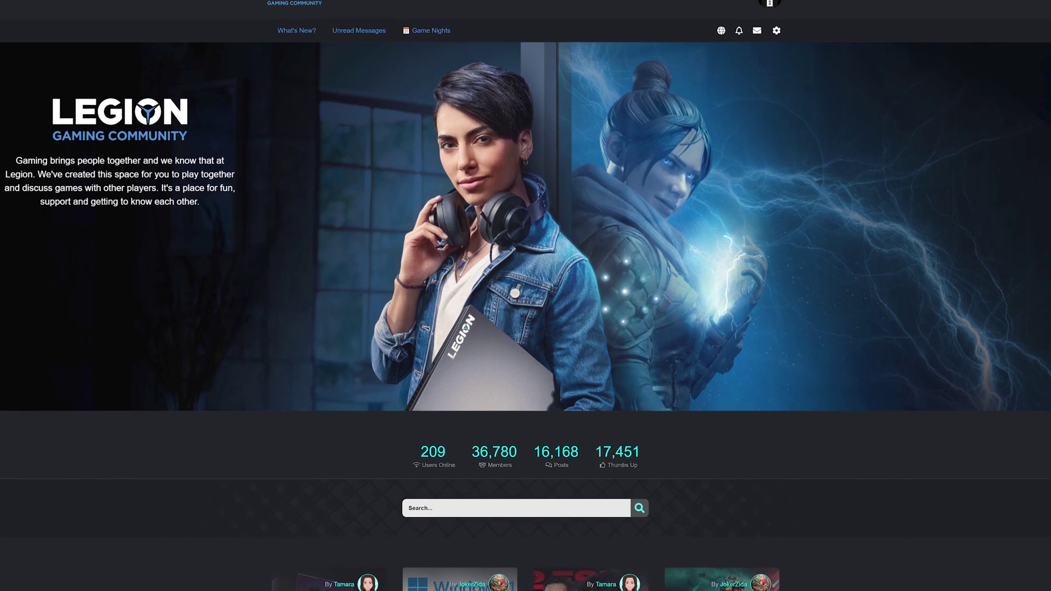
{"action": "scroll", "coordinate": [525, 296], "scroll_direction": "down", "scroll_amount": 3}
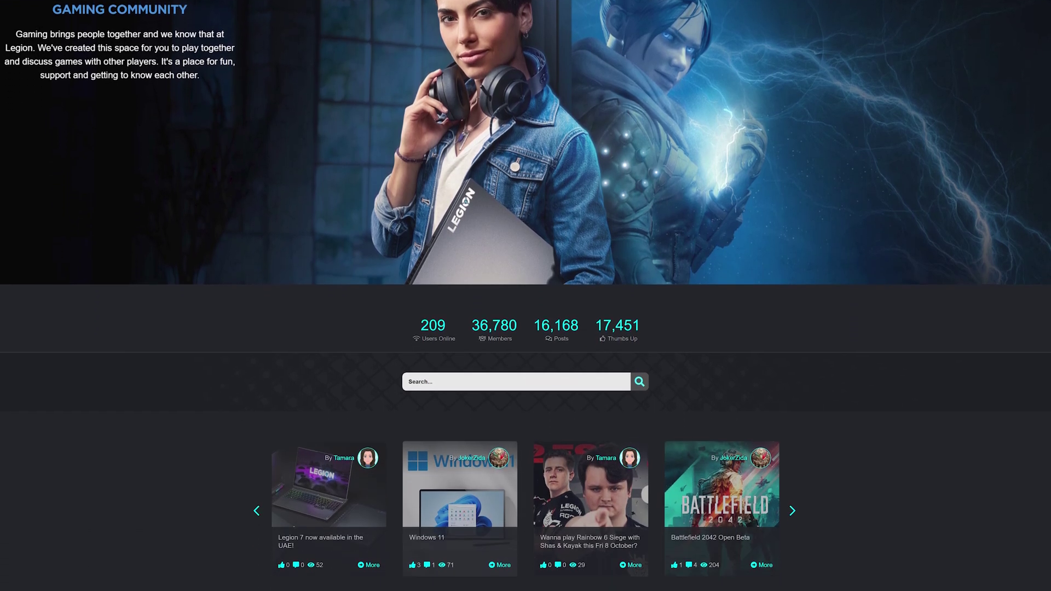
{"action": "scroll", "coordinate": [526, 295], "scroll_direction": "down", "scroll_amount": 2}
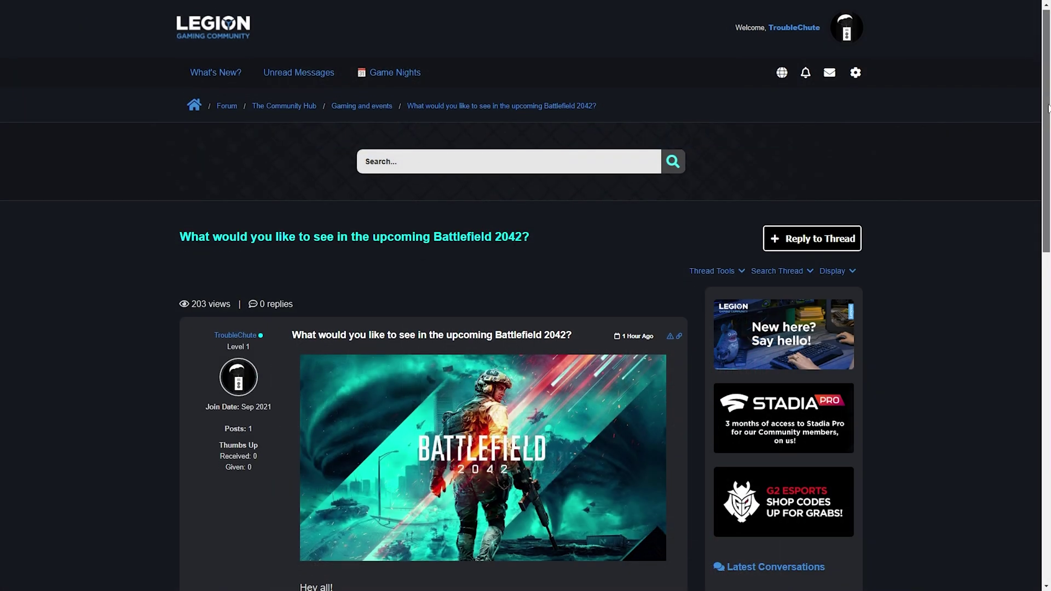
{"action": "scroll", "coordinate": [1047, 140], "scroll_direction": "down", "scroll_amount": 2}
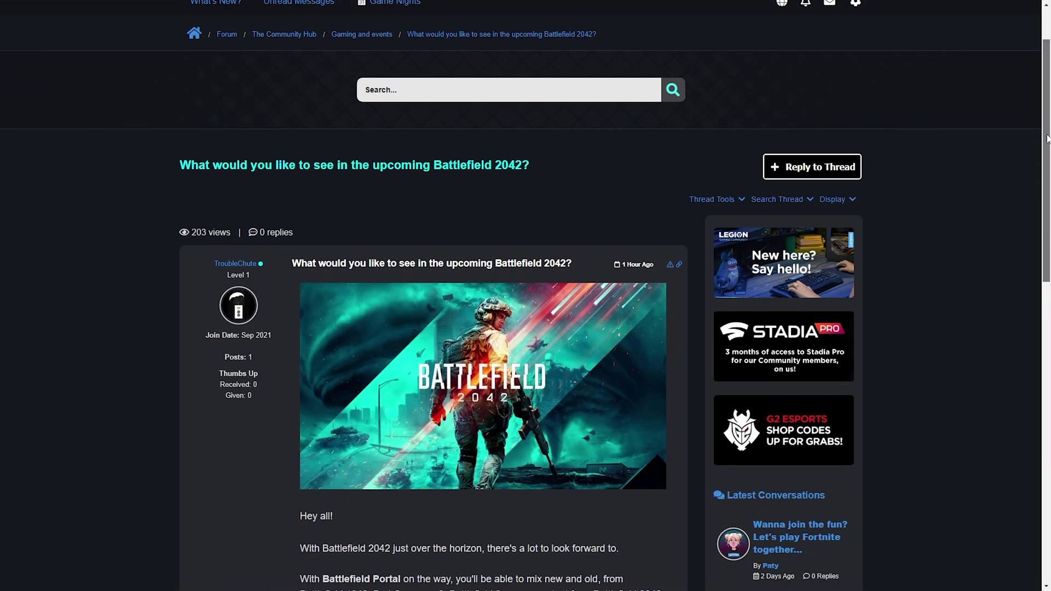
{"action": "left_click_drag", "start_coordinate": [1047, 140], "coordinate": [1031, 372]}
{"action": "left_click", "coordinate": [619, 394]}
{"action": "type", "text": "I really think that the mixing of past and future war"}
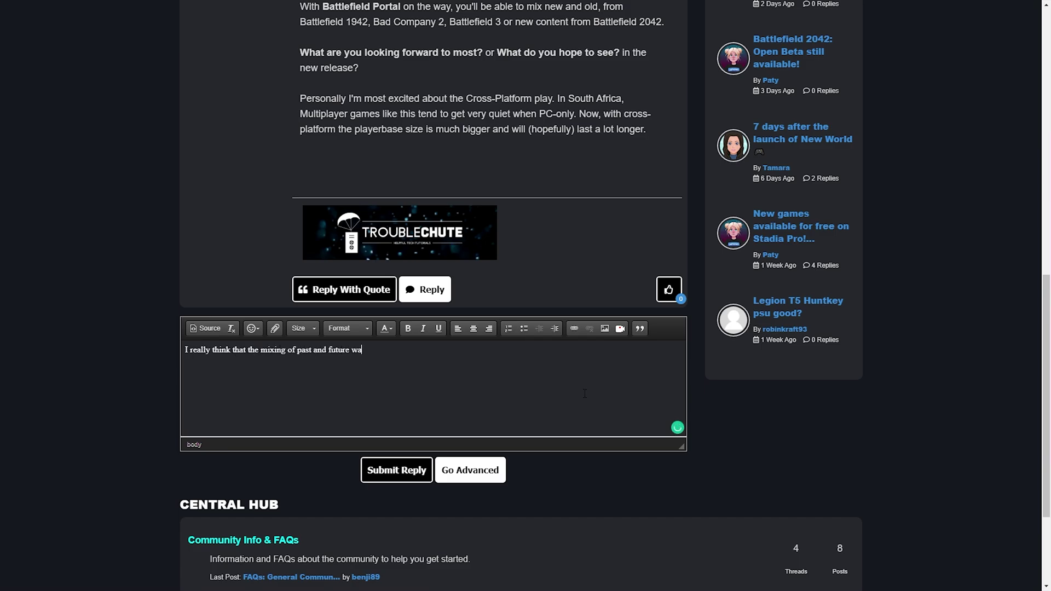
{"action": "type", "text": "fare is a great idea!"}
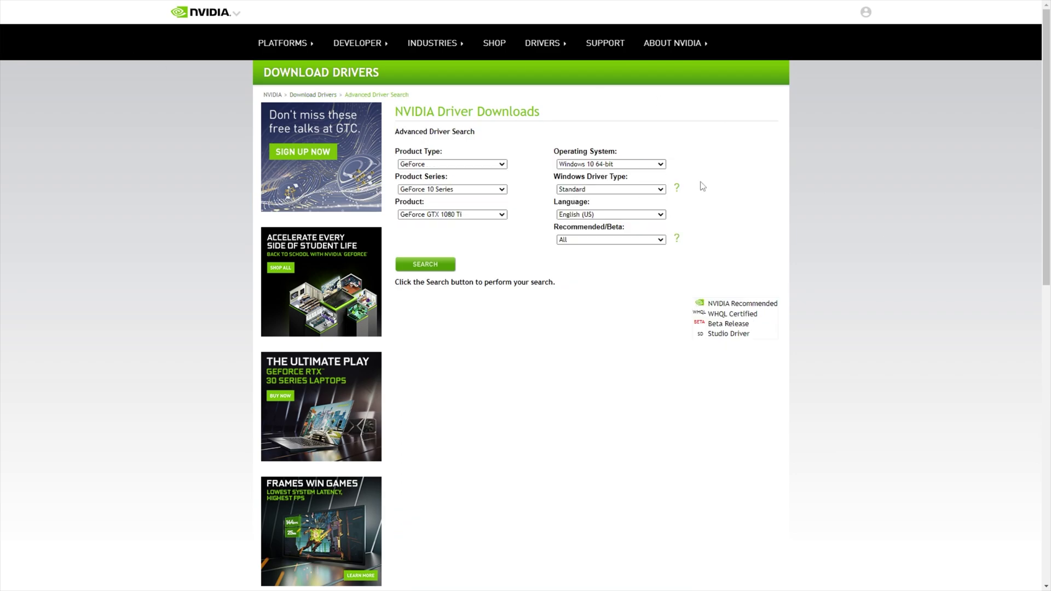
- Search Standard drivers for GeForce 10 Series GTX 1080 Ti on Windows 10 64-bit
{"action": "left_click", "coordinate": [609, 190]}
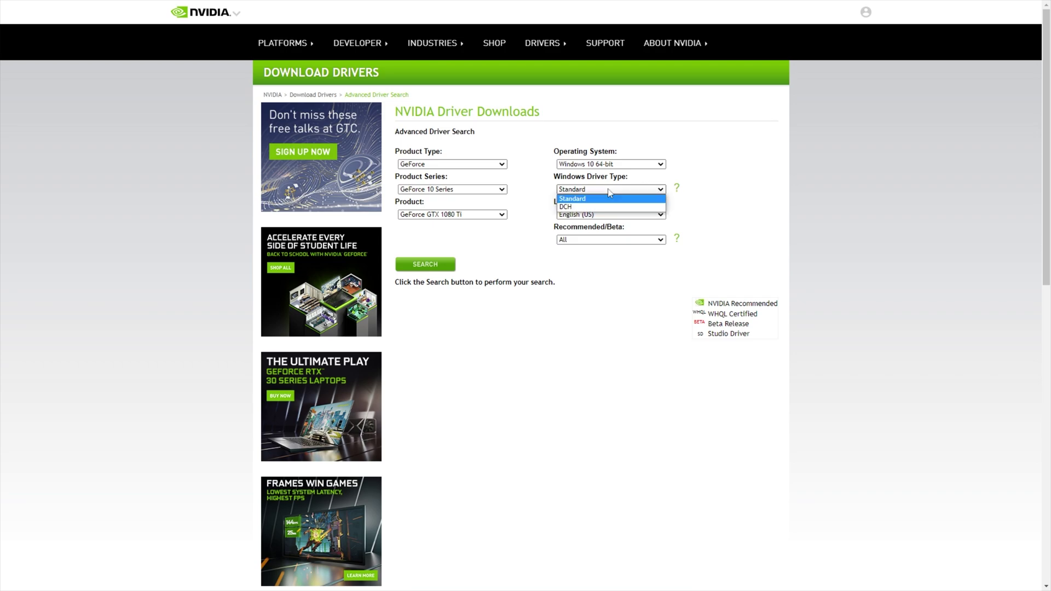
{"action": "left_click", "coordinate": [587, 208]}
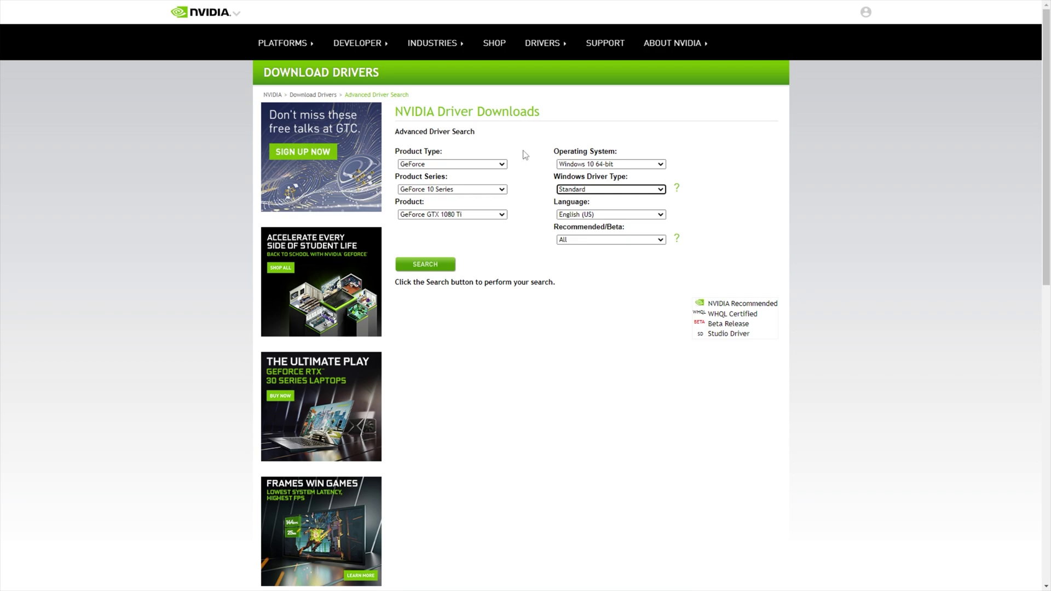
{"action": "left_click", "coordinate": [462, 164]}
{"action": "left_click", "coordinate": [462, 169]}
{"action": "left_click", "coordinate": [464, 190]}
{"action": "left_click", "coordinate": [465, 193]}
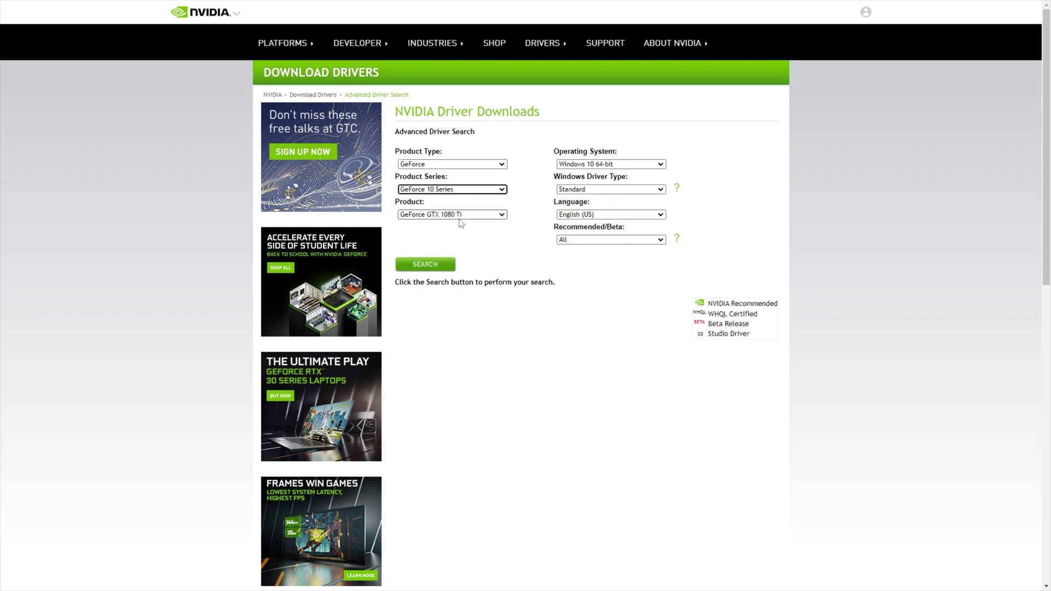
{"action": "left_click", "coordinate": [461, 214]}
{"action": "left_click", "coordinate": [463, 222]}
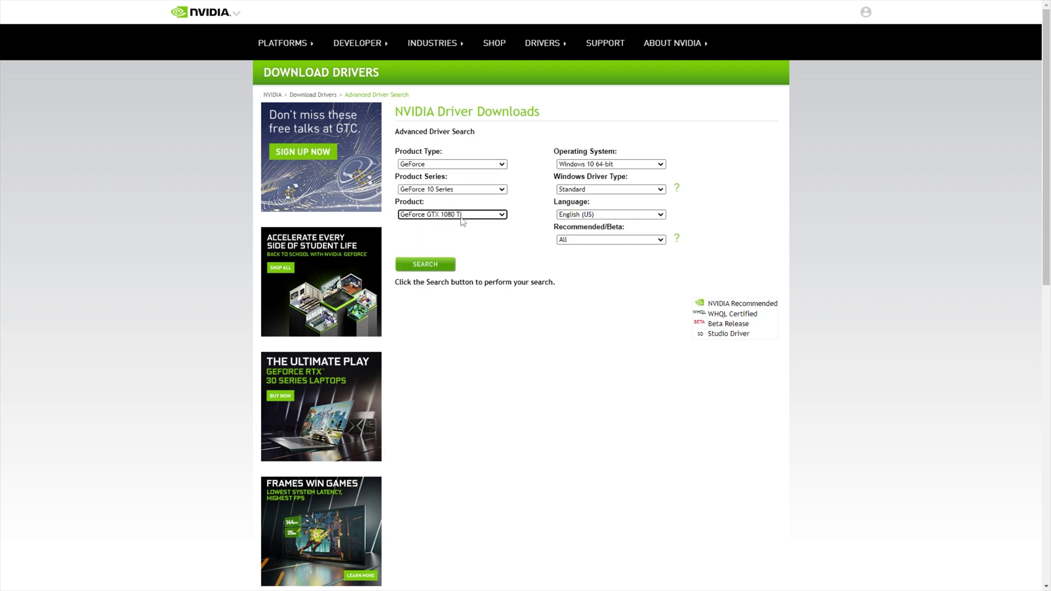
{"action": "left_click", "coordinate": [609, 164]}
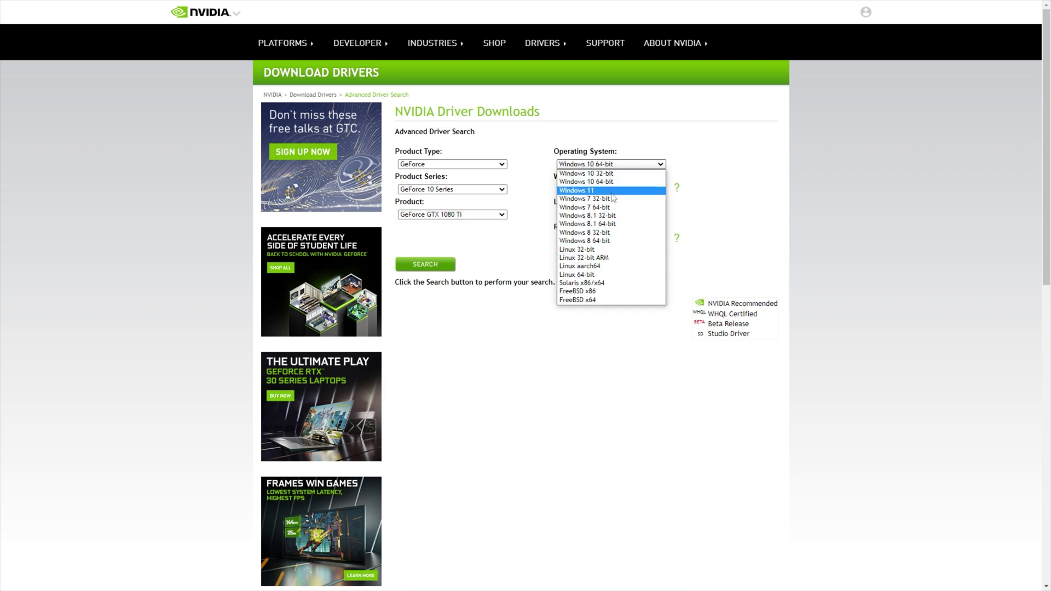
{"action": "left_click", "coordinate": [601, 181]}
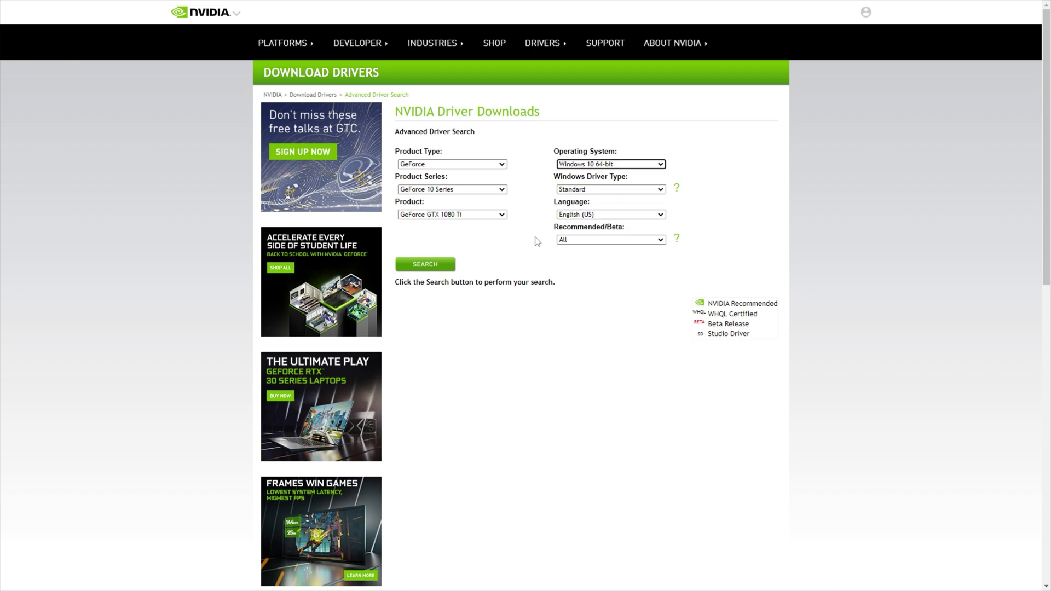
{"action": "left_click", "coordinate": [418, 267]}
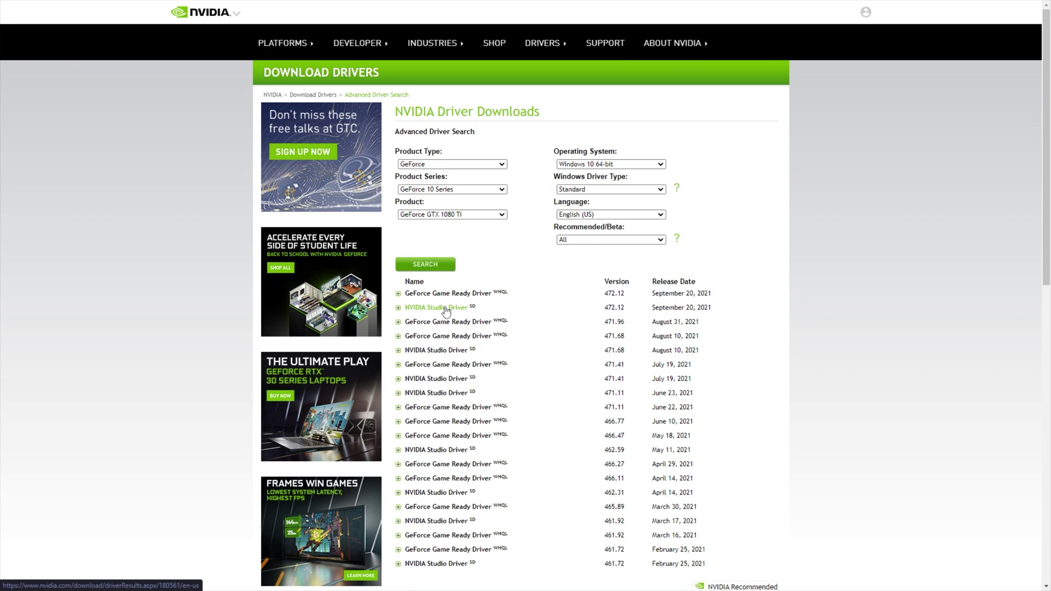
- Download Game Ready Driver 472.12 and launch its installer using the default extraction folder
{"action": "left_click_drag", "start_coordinate": [512, 294], "coordinate": [720, 291]}
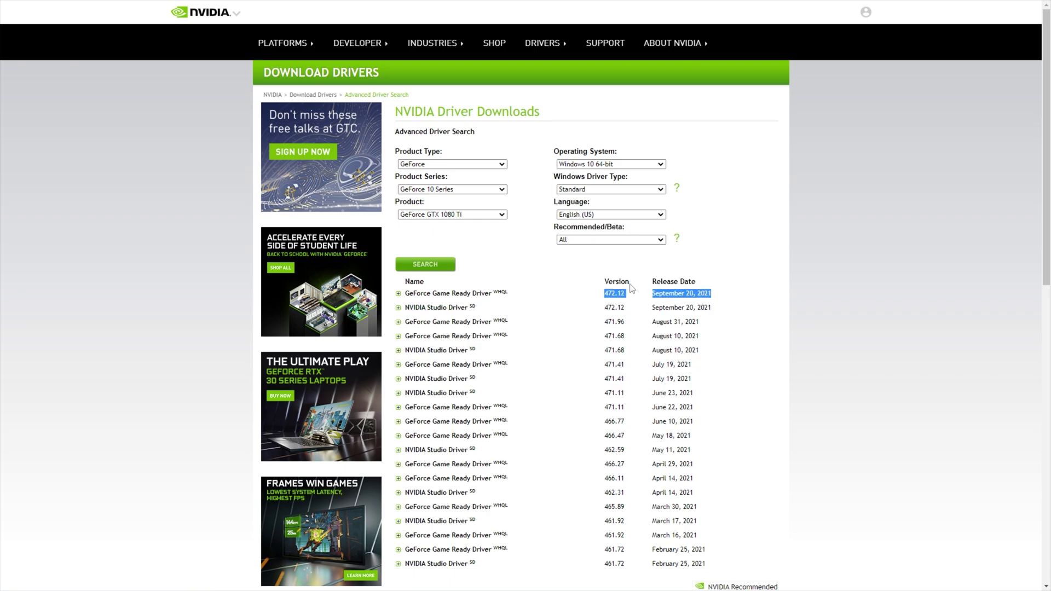
{"action": "left_click", "coordinate": [451, 295]}
{"action": "left_click", "coordinate": [449, 196]}
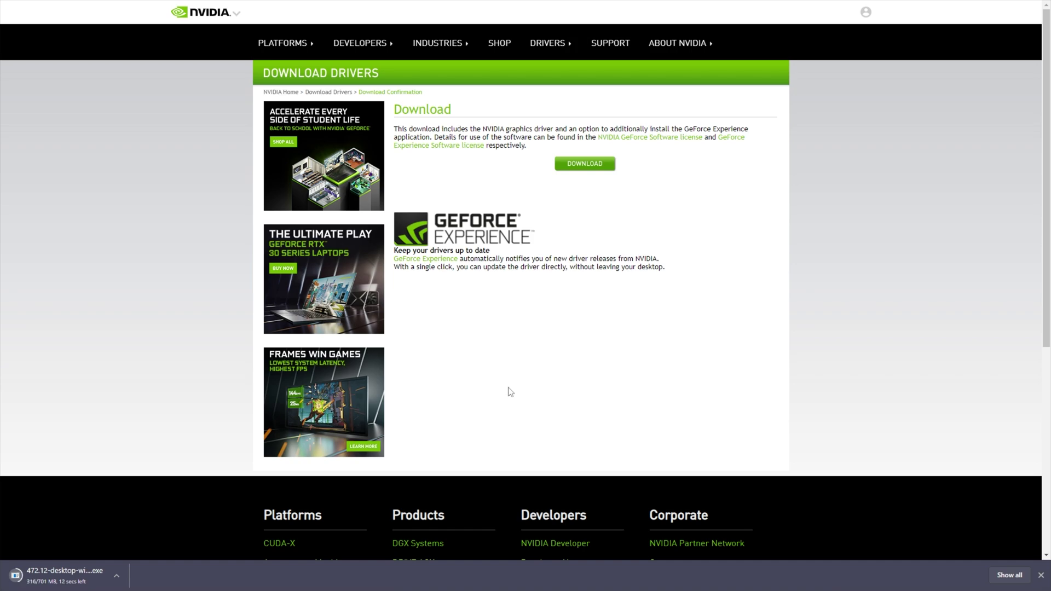
{"action": "left_click", "coordinate": [55, 575]}
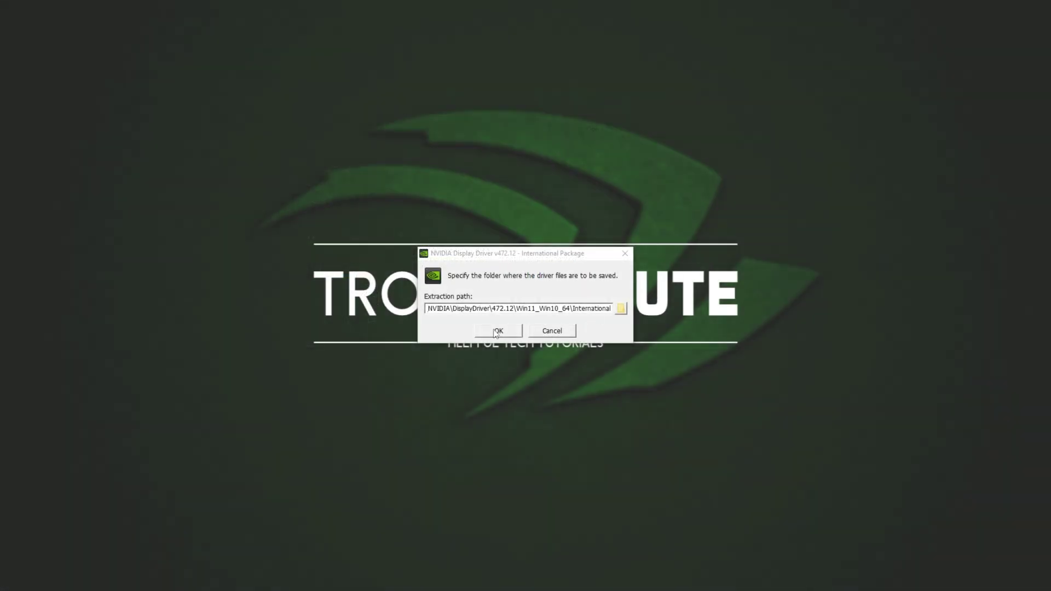
{"action": "left_click", "coordinate": [493, 330]}
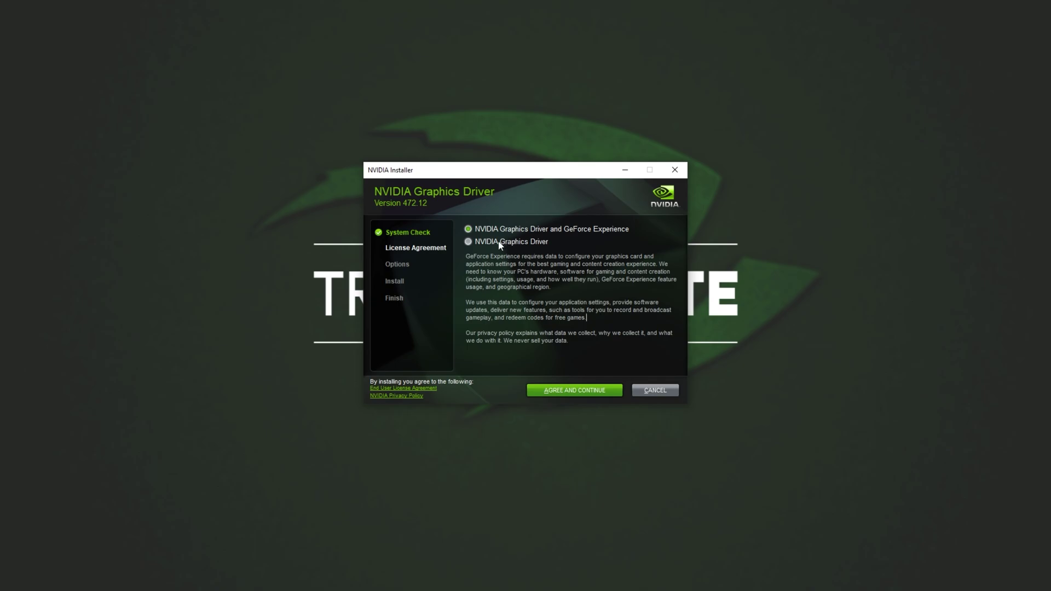
- Pick NVIDIA Graphics Driver, accept the licence, and run a Custom install without HD Audio Driver
{"action": "left_click", "coordinate": [499, 244]}
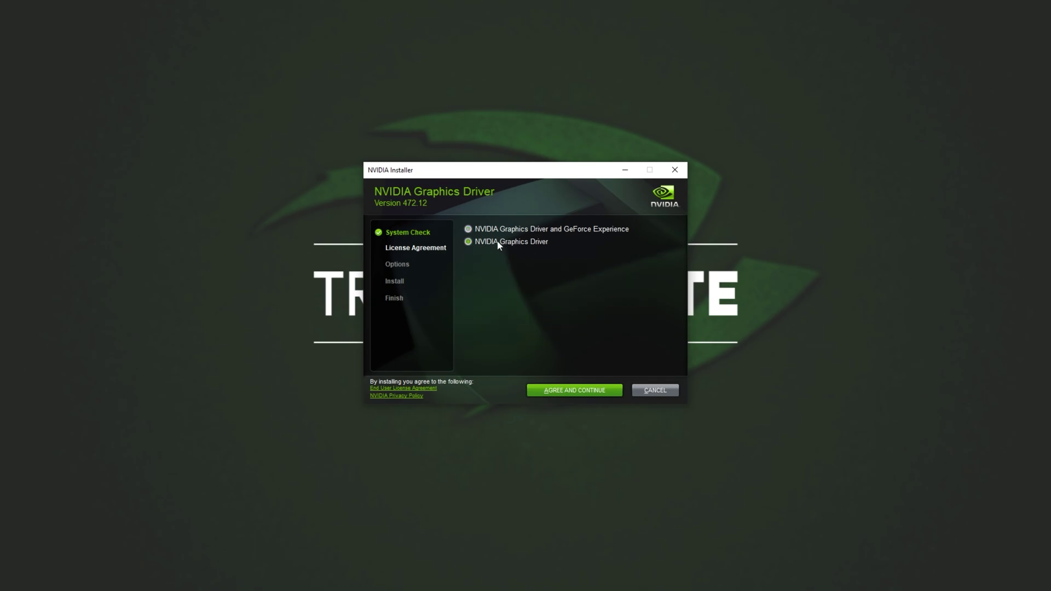
{"action": "left_click", "coordinate": [601, 391]}
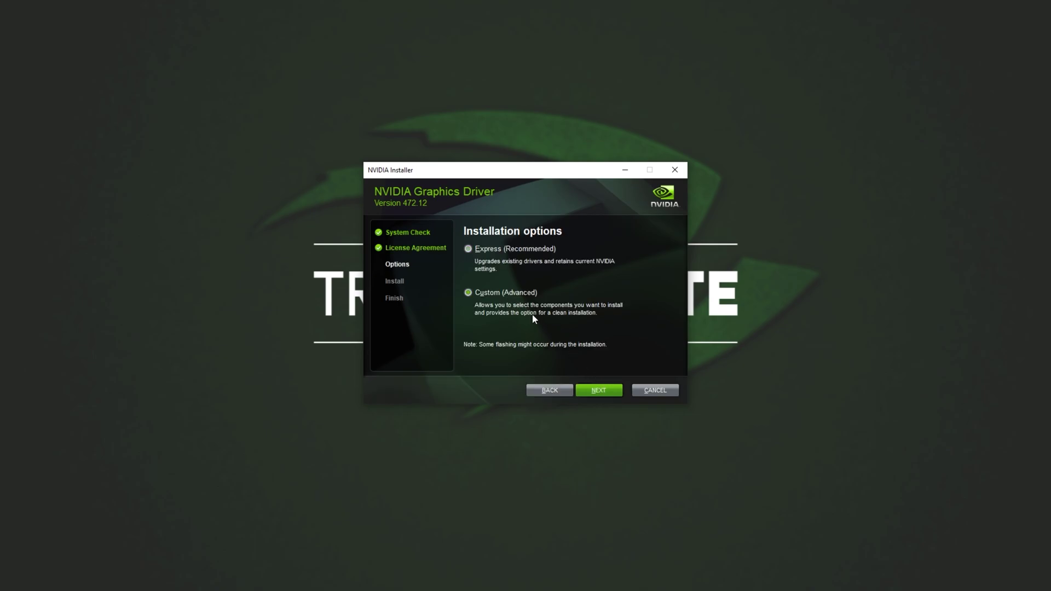
{"action": "left_click", "coordinate": [612, 393]}
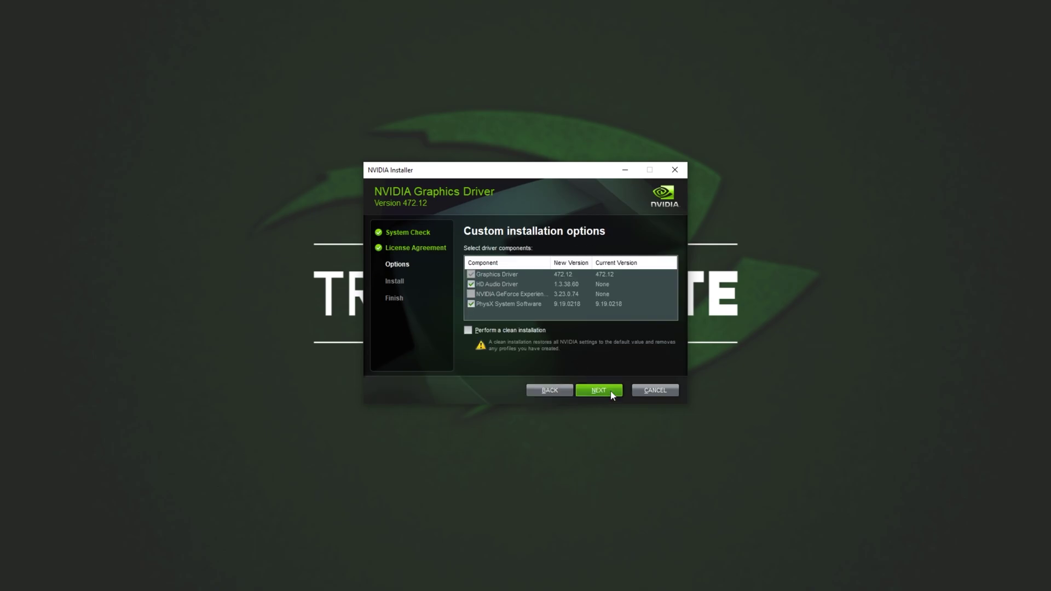
{"action": "left_click", "coordinate": [467, 286]}
{"action": "left_click", "coordinate": [470, 285]}
{"action": "left_click", "coordinate": [569, 296]}
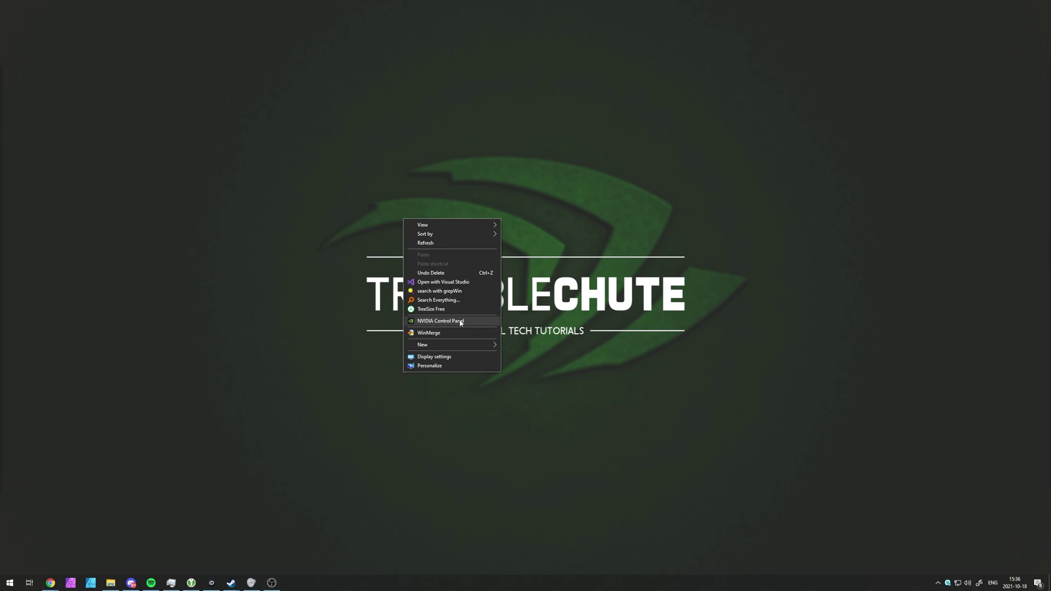
- Open NVIDIA Control Panel and apply 'Use the advanced 3D image settings'
{"action": "left_click", "coordinate": [461, 323]}
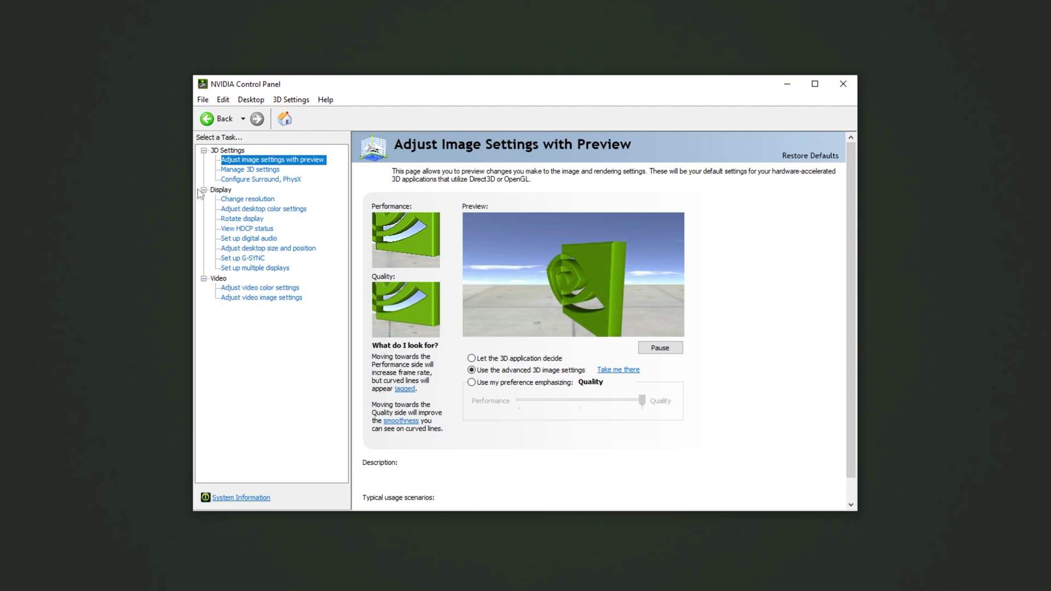
{"action": "left_click", "coordinate": [203, 190]}
{"action": "left_click", "coordinate": [204, 200]}
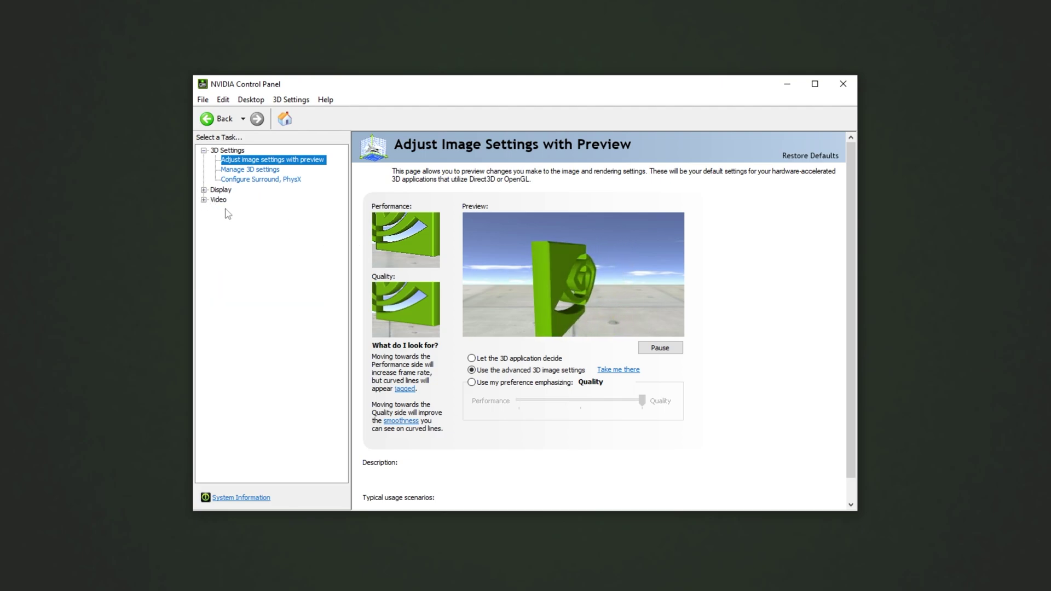
{"action": "left_click", "coordinate": [203, 200]}
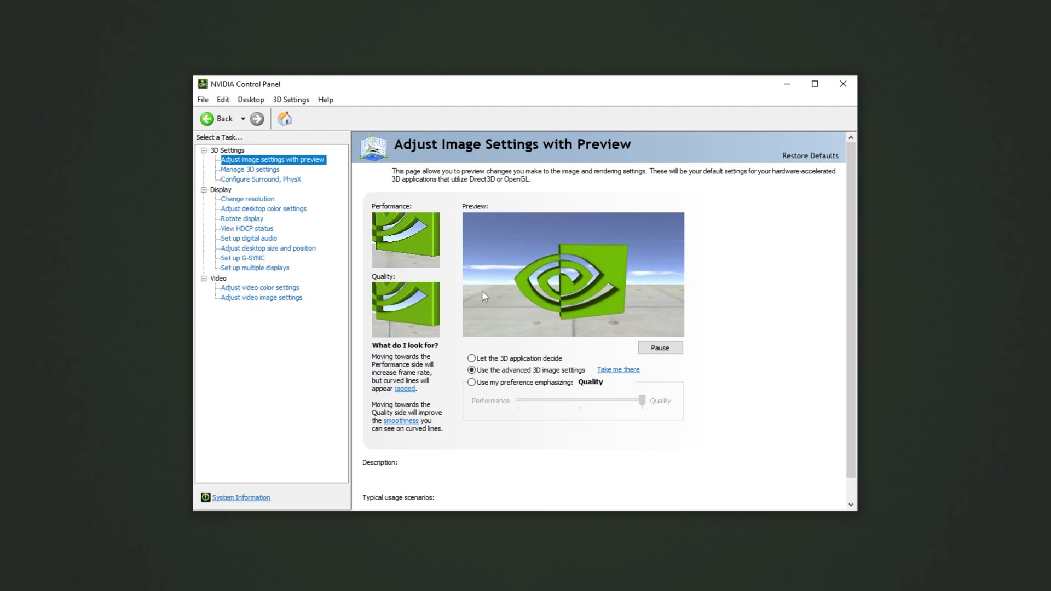
{"action": "left_click", "coordinate": [545, 371]}
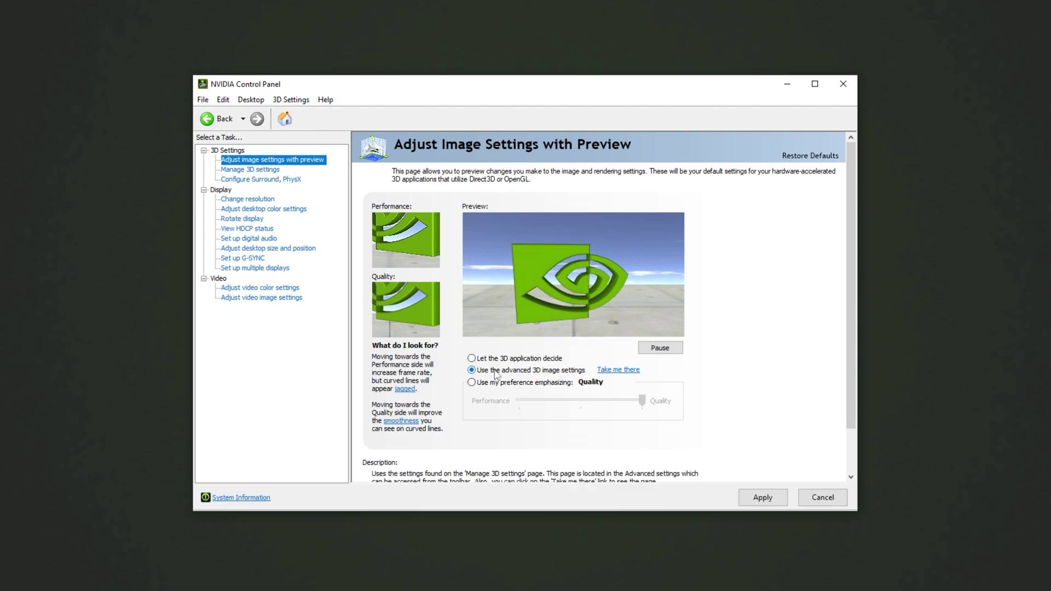
{"action": "left_click", "coordinate": [749, 498]}
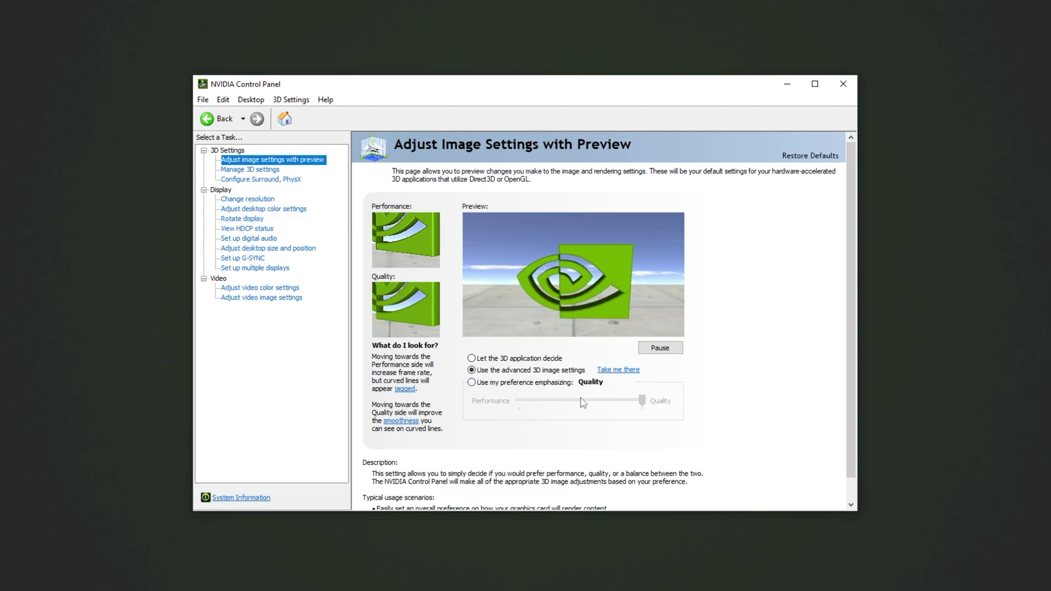
{"action": "left_click", "coordinate": [612, 373]}
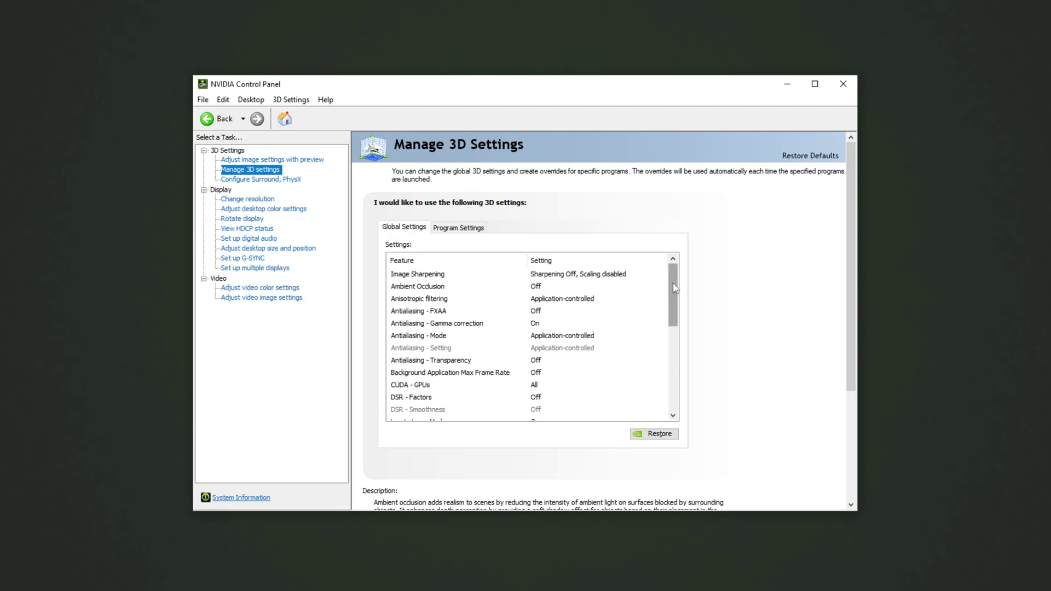
{"action": "scroll", "coordinate": [674, 288], "scroll_direction": "down", "scroll_amount": 6}
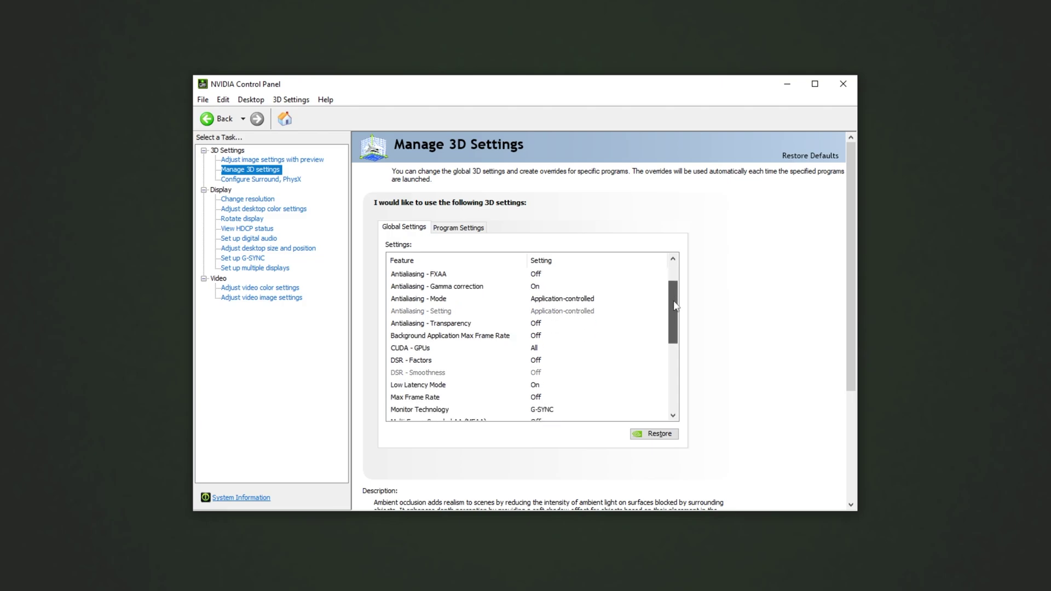
{"action": "left_click", "coordinate": [447, 230]}
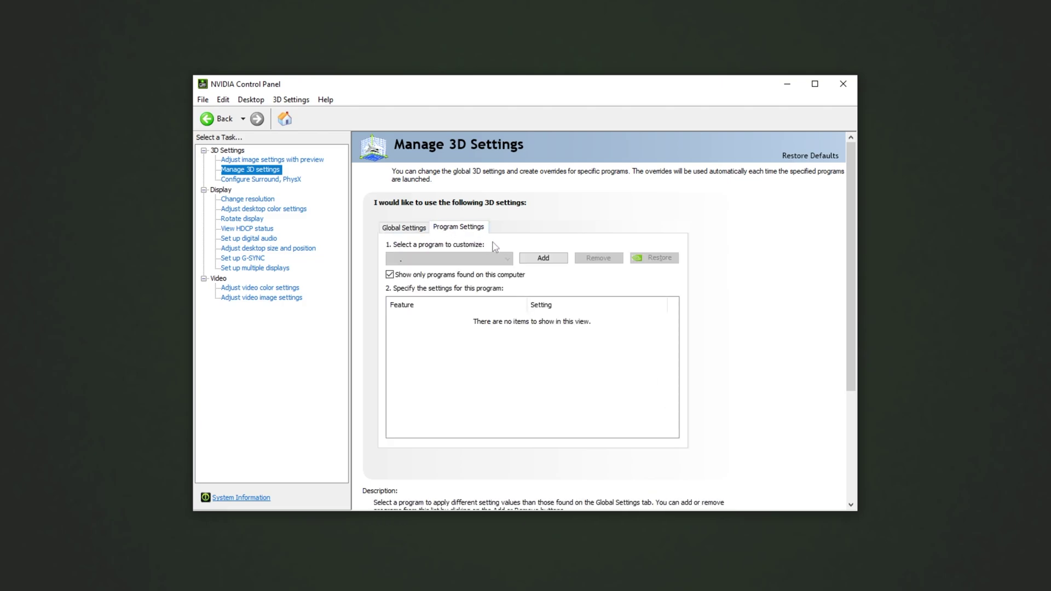
{"action": "left_click", "coordinate": [475, 259]}
{"action": "left_click", "coordinate": [482, 257]}
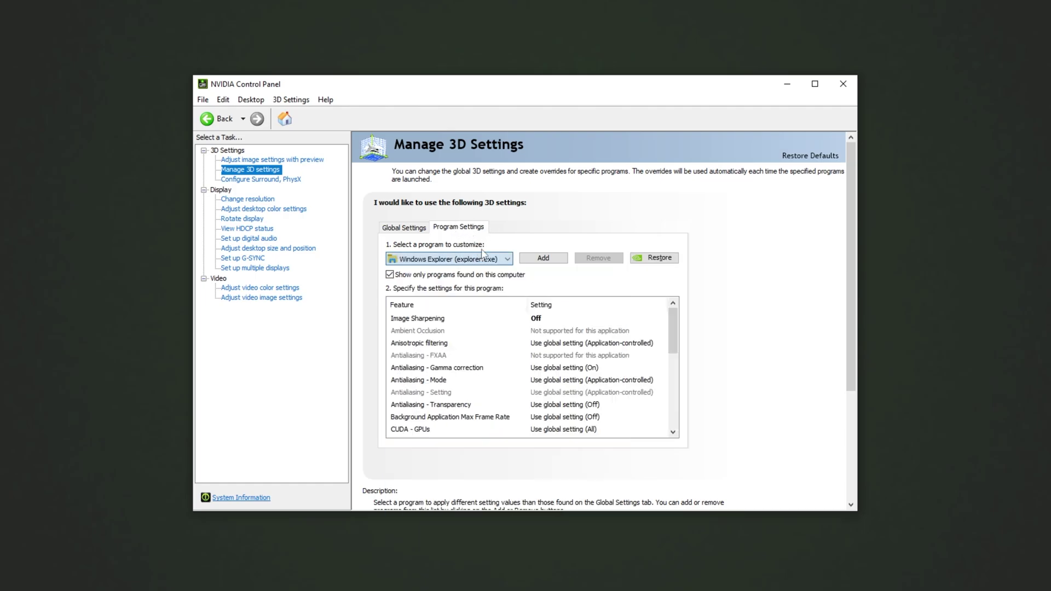
{"action": "left_click", "coordinate": [426, 229]}
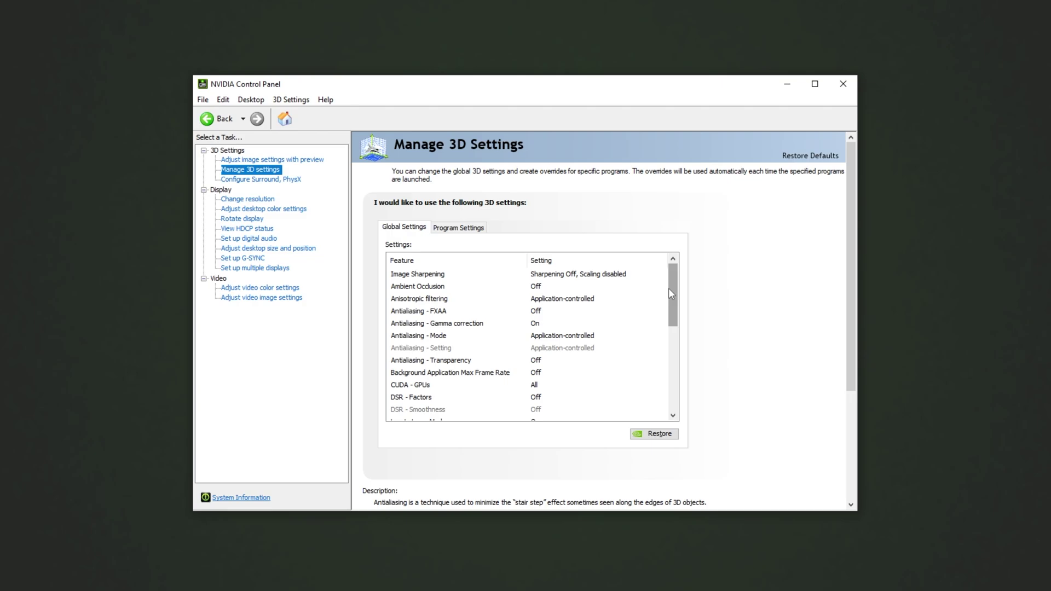
{"action": "left_click", "coordinate": [629, 276]}
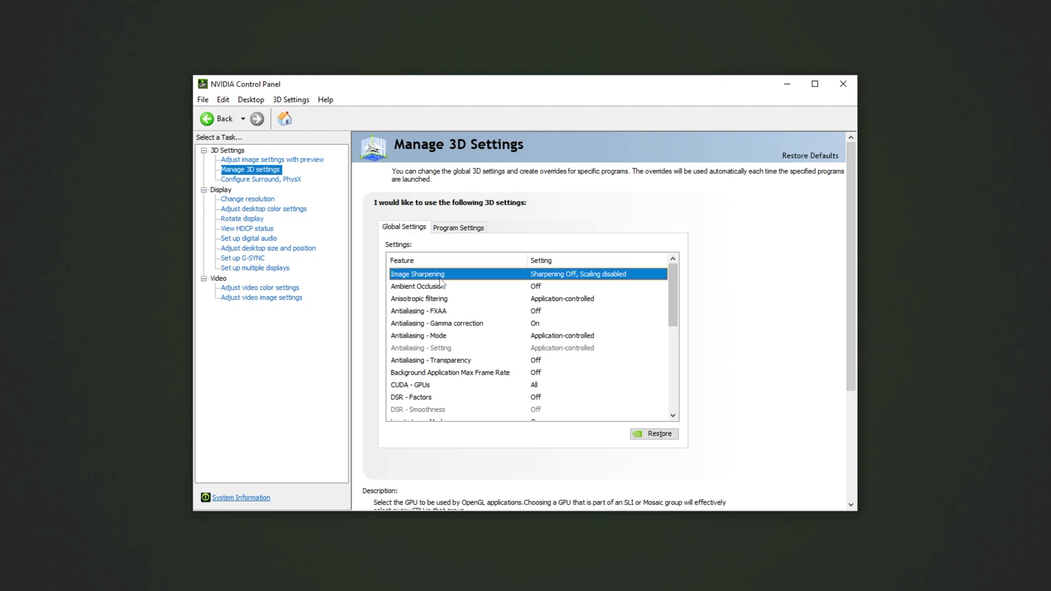
{"action": "key", "text": "d"}
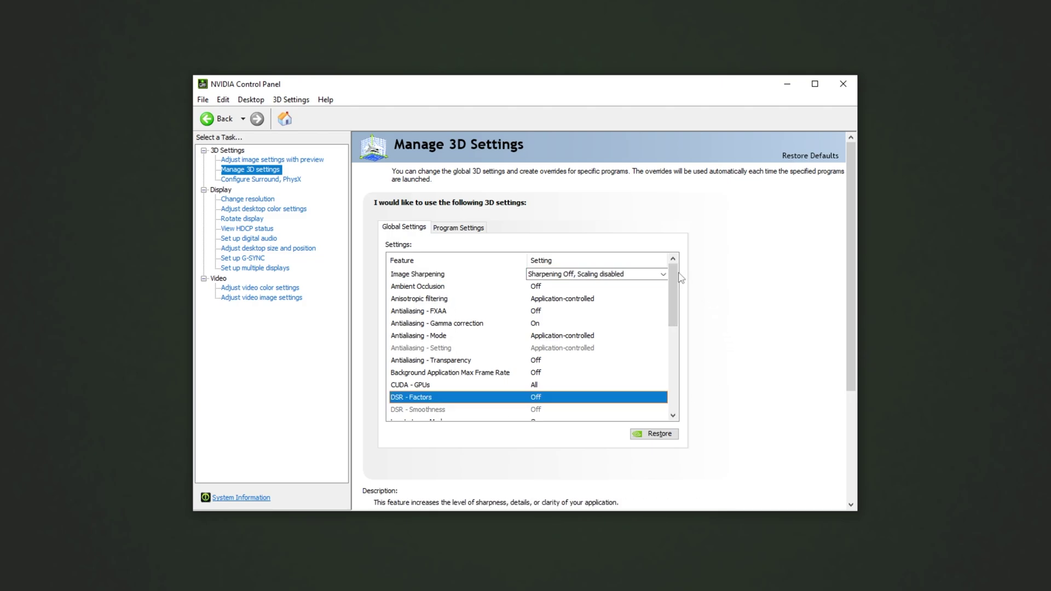
{"action": "left_click_drag", "start_coordinate": [673, 277], "coordinate": [665, 340]}
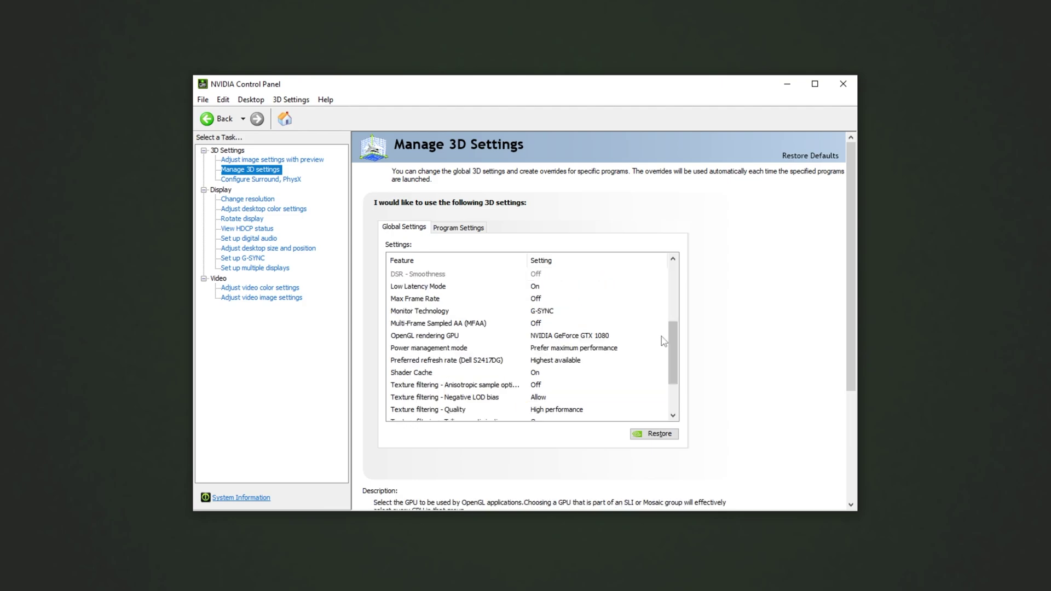
{"action": "left_click", "coordinate": [514, 407]}
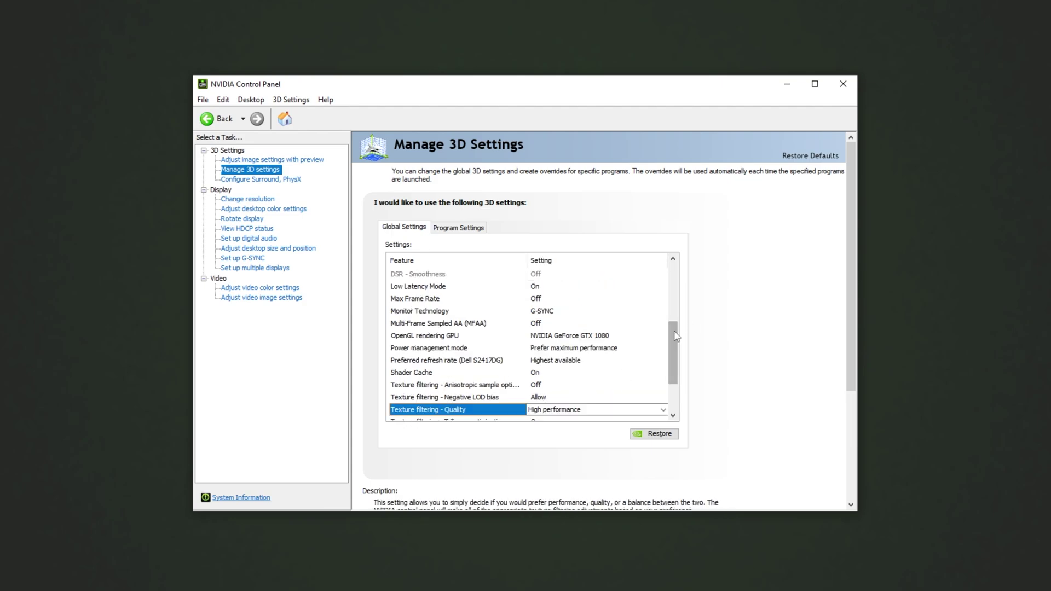
{"action": "left_click_drag", "start_coordinate": [673, 330], "coordinate": [661, 387]}
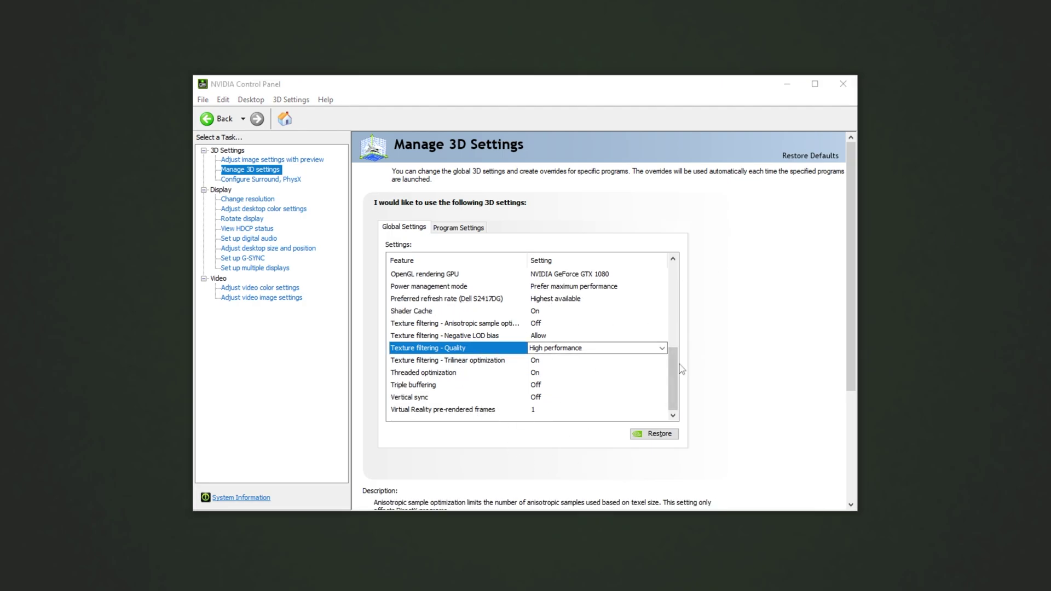
{"action": "left_click_drag", "start_coordinate": [677, 372], "coordinate": [687, 280]}
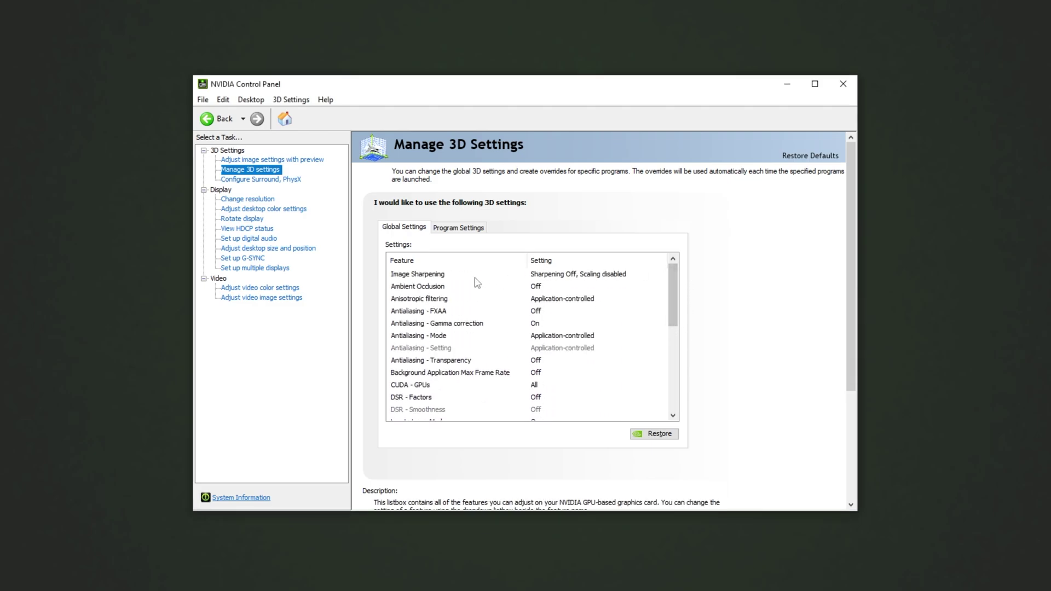
{"action": "left_click", "coordinate": [516, 278]}
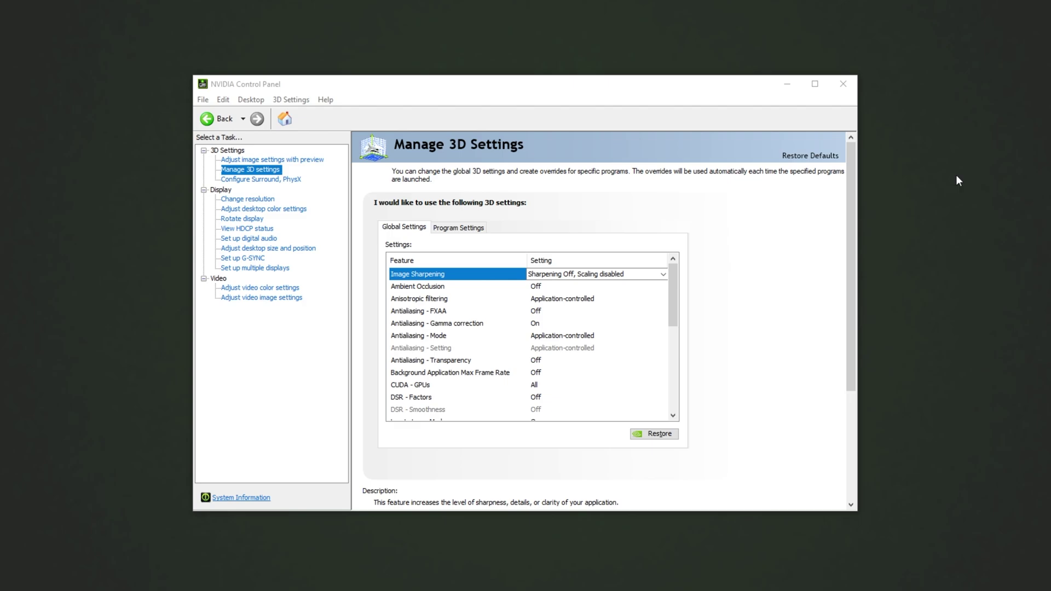
- On Change Resolution, choose 2560 × 1440 (native) with the refresh rate kept at 144Hz
{"action": "left_click", "coordinate": [222, 191]}
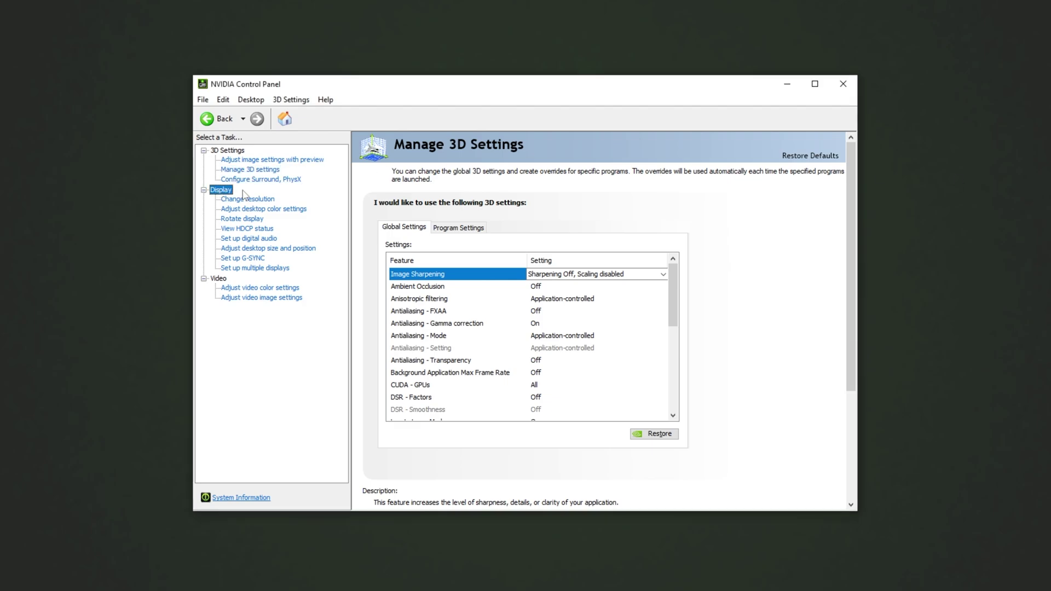
{"action": "left_click", "coordinate": [243, 199]}
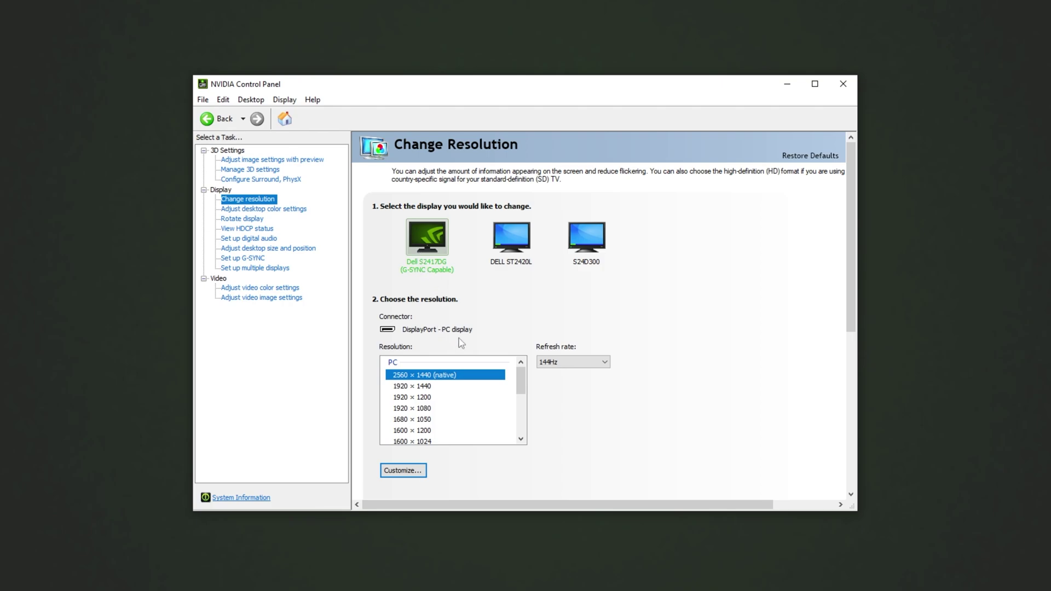
{"action": "left_click", "coordinate": [444, 375]}
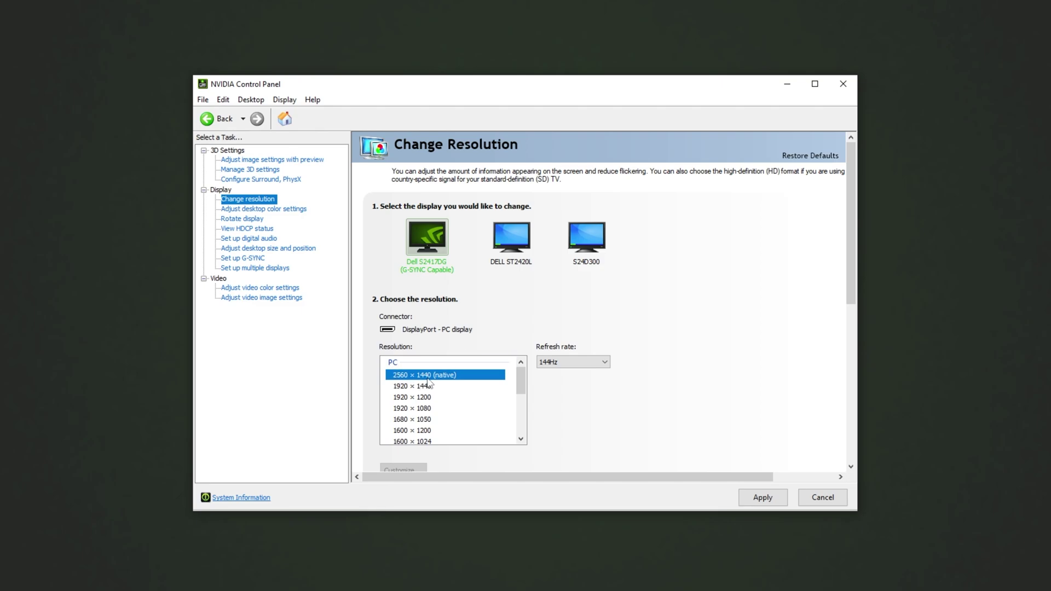
{"action": "left_click", "coordinate": [568, 361]}
{"action": "left_click", "coordinate": [568, 361]}
{"action": "left_click_drag", "start_coordinate": [851, 240], "coordinate": [855, 395]}
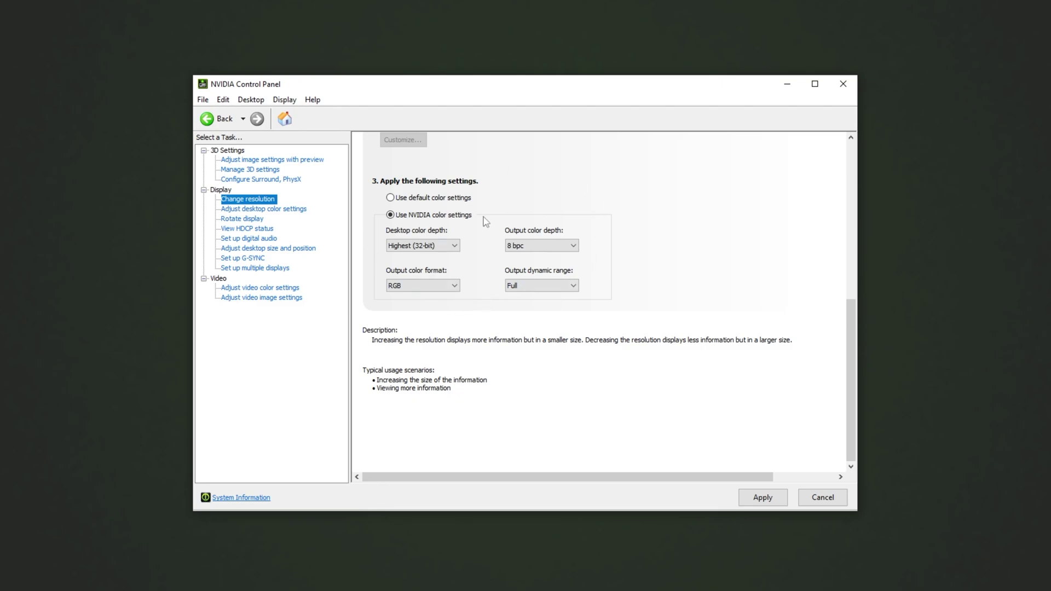
- Use NVIDIA color settings with Highest (32-bit) depth, RGB output format and Full range
{"action": "mouse_move", "coordinate": [452, 200]}
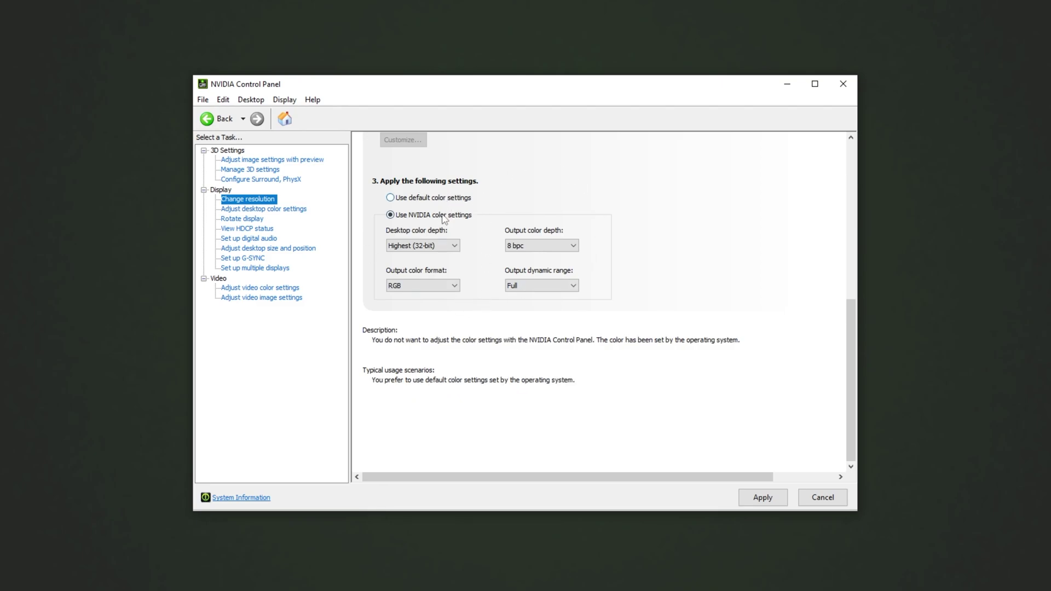
{"action": "left_click", "coordinate": [443, 217]}
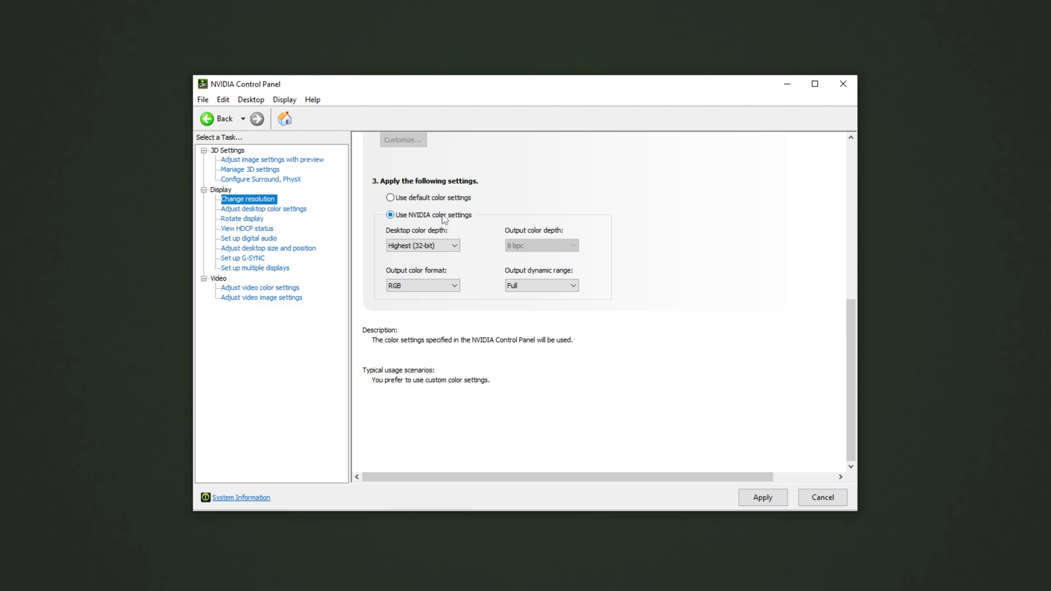
{"action": "mouse_move", "coordinate": [517, 289]}
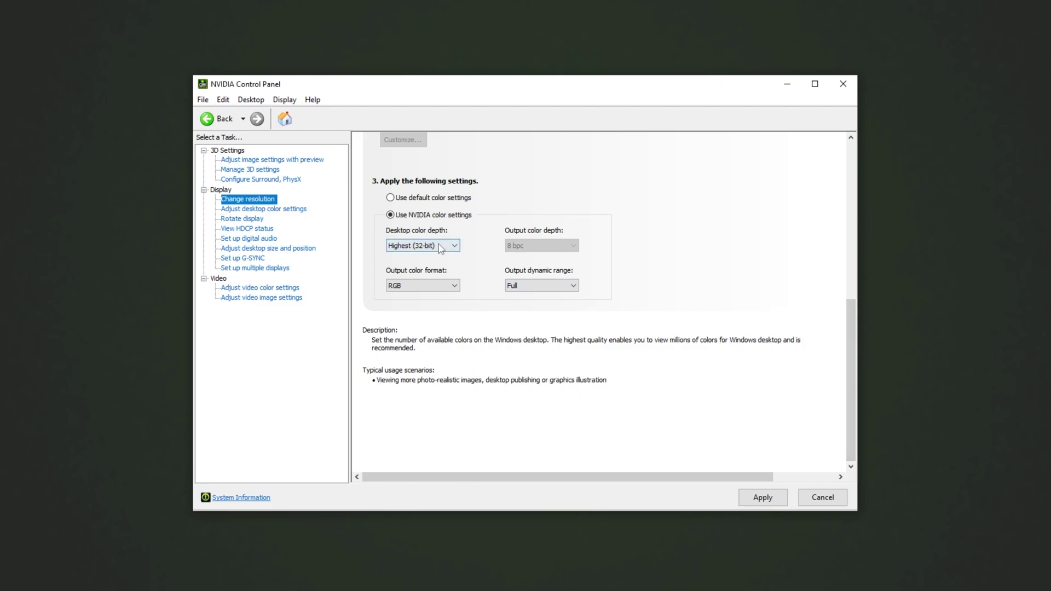
{"action": "left_click", "coordinate": [430, 289]}
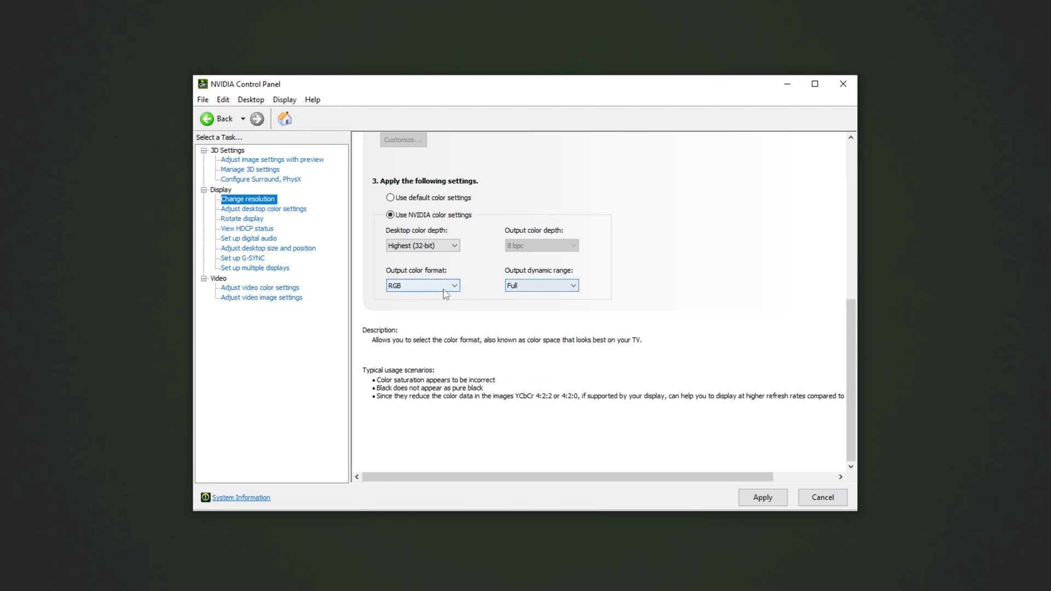
- Reselect the Dell S2417DG, apply 2560 × 1440 at 144Hz and keep the changes
{"action": "scroll", "coordinate": [851, 356], "scroll_direction": "up", "scroll_amount": 10}
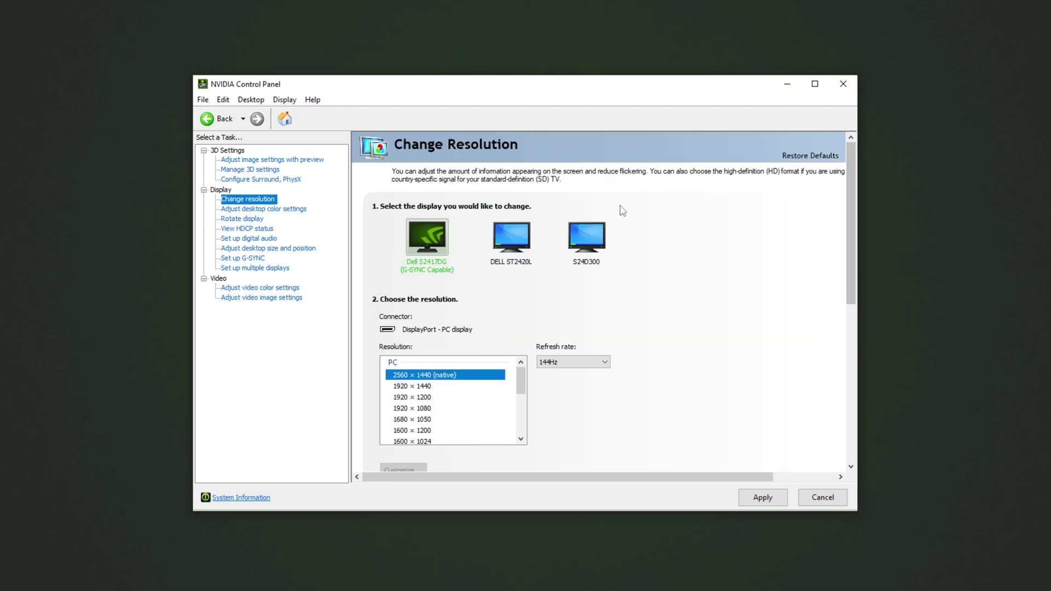
{"action": "left_click", "coordinate": [515, 249]}
{"action": "left_click", "coordinate": [588, 248]}
{"action": "left_click", "coordinate": [528, 237]}
{"action": "left_click", "coordinate": [444, 243]}
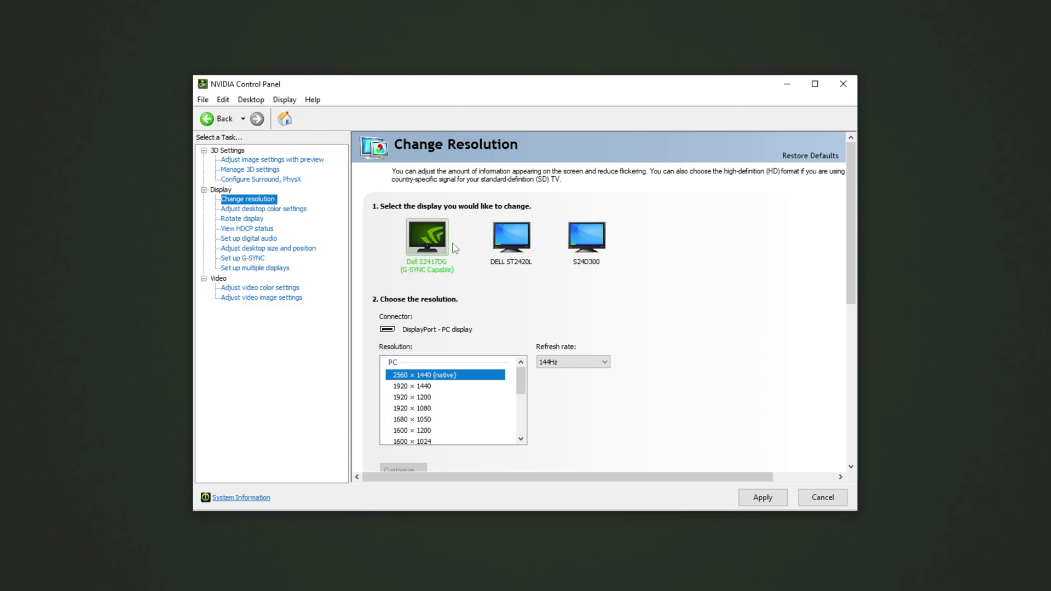
{"action": "left_click", "coordinate": [751, 494]}
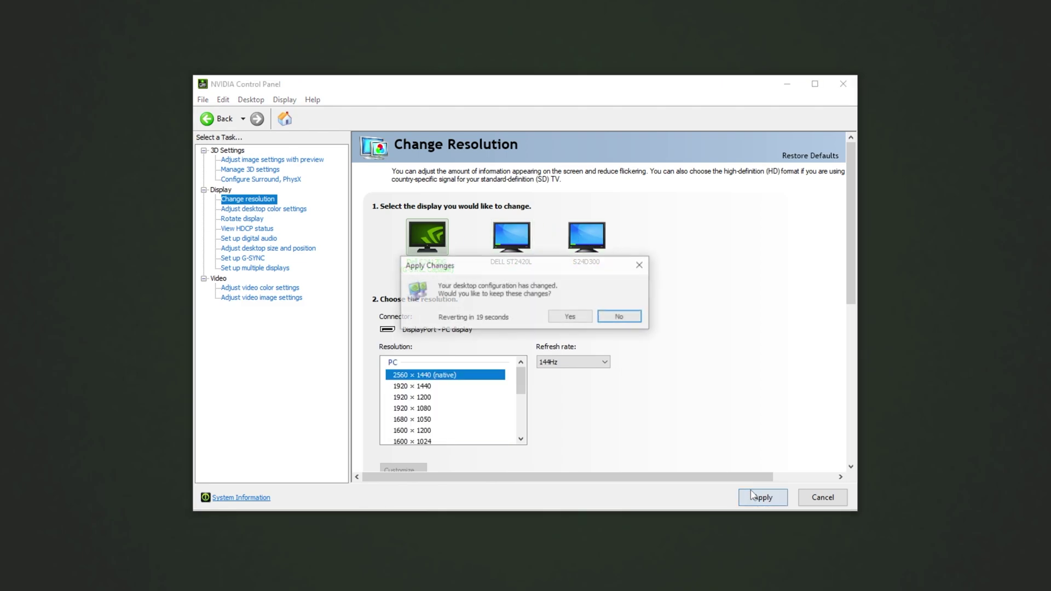
{"action": "left_click", "coordinate": [572, 316]}
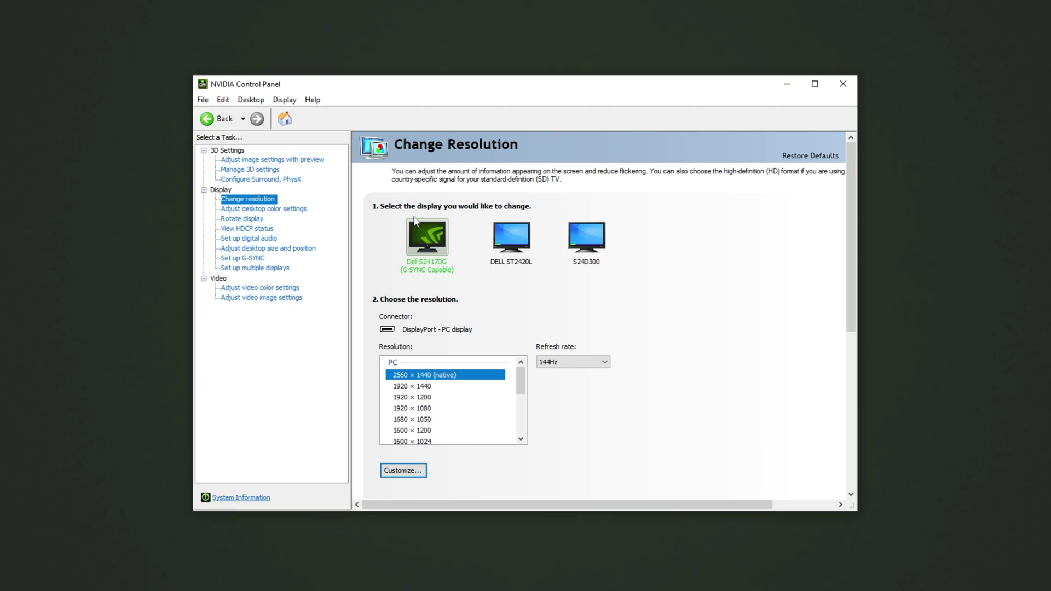
- Go to Set up G-SYNC, where G-SYNC is enabled for windowed and full screen mode
{"action": "left_click", "coordinate": [233, 259]}
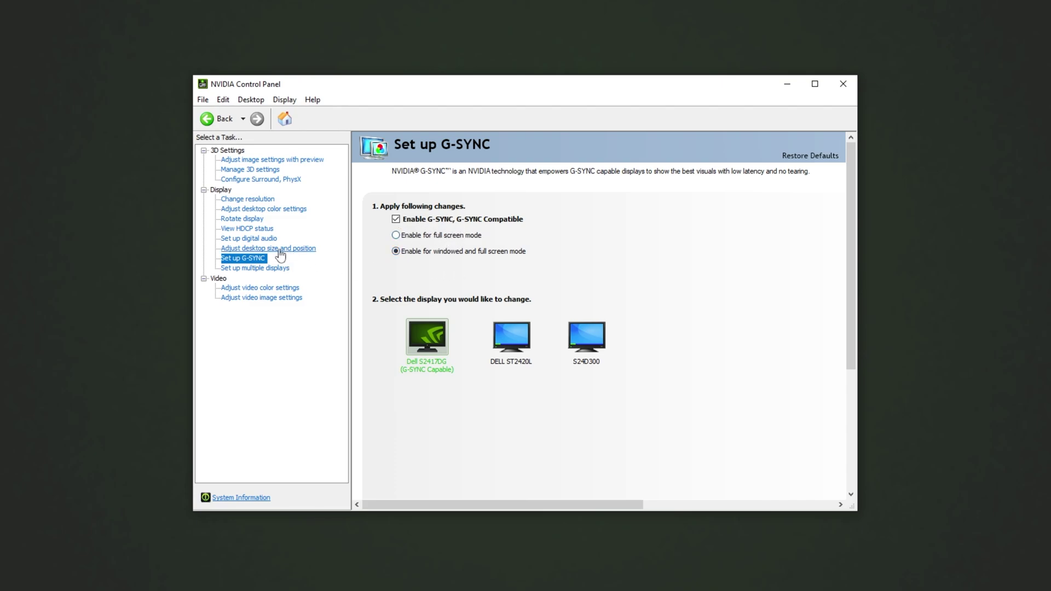
- Open Adjust Desktop Size and Position and keep scaling performed on the GPU
{"action": "left_click", "coordinate": [255, 250]}
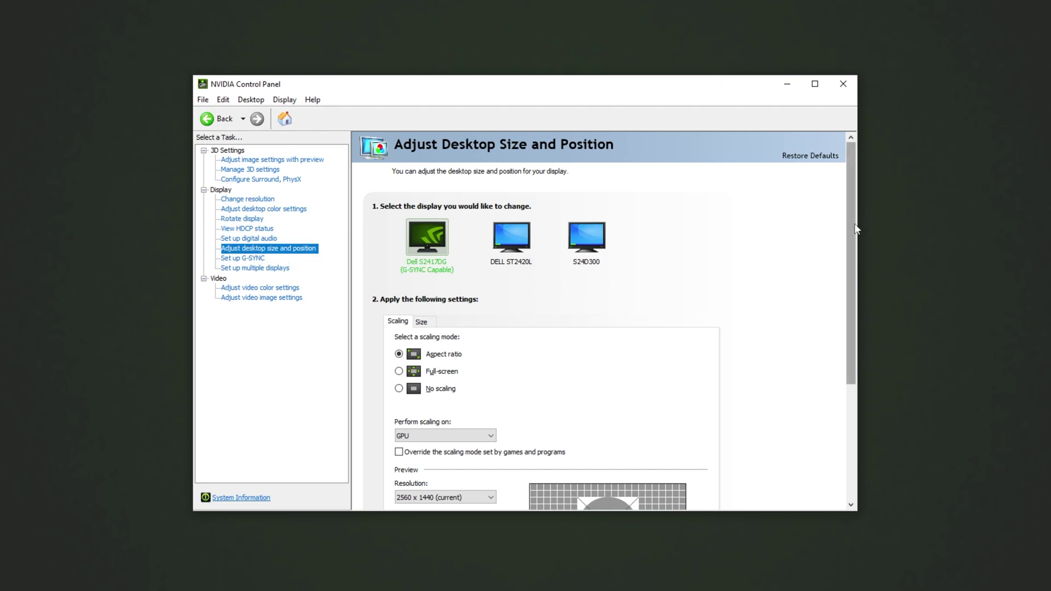
{"action": "left_click_drag", "start_coordinate": [853, 223], "coordinate": [855, 260]}
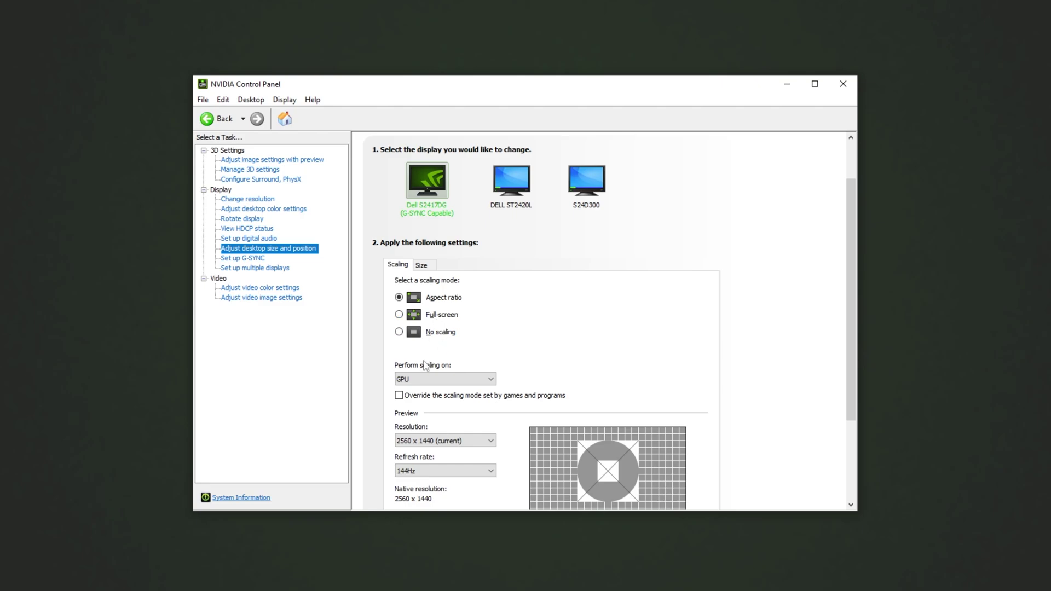
{"action": "left_click", "coordinate": [456, 382]}
{"action": "left_click", "coordinate": [456, 382]}
- Check preview resolutions and the S24D300, then view the Dell S2417DG's resizing options
{"action": "left_click_drag", "start_coordinate": [852, 355], "coordinate": [851, 418]}
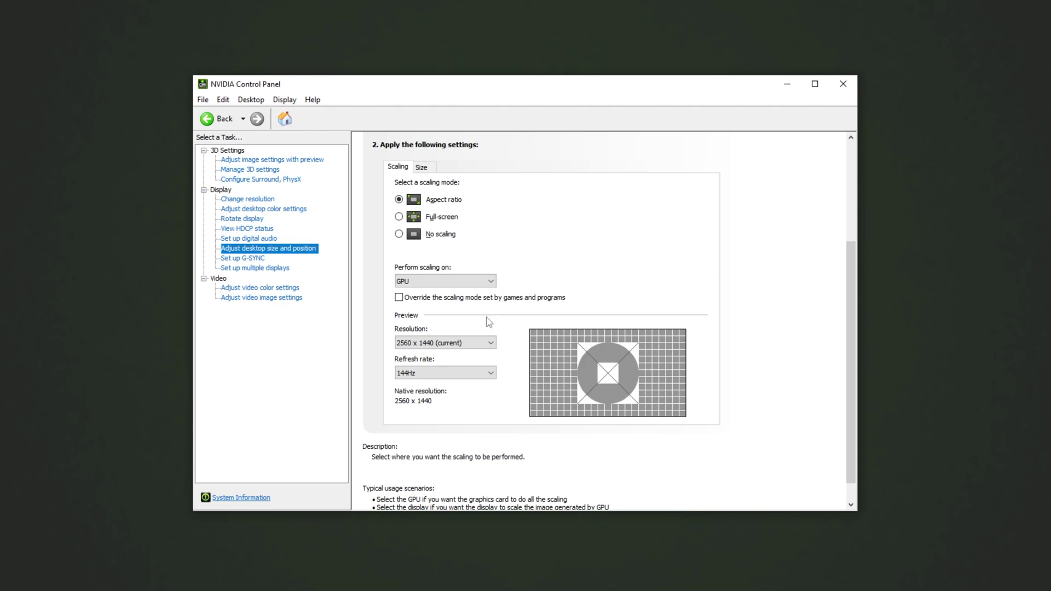
{"action": "left_click", "coordinate": [459, 343]}
{"action": "left_click", "coordinate": [459, 342]}
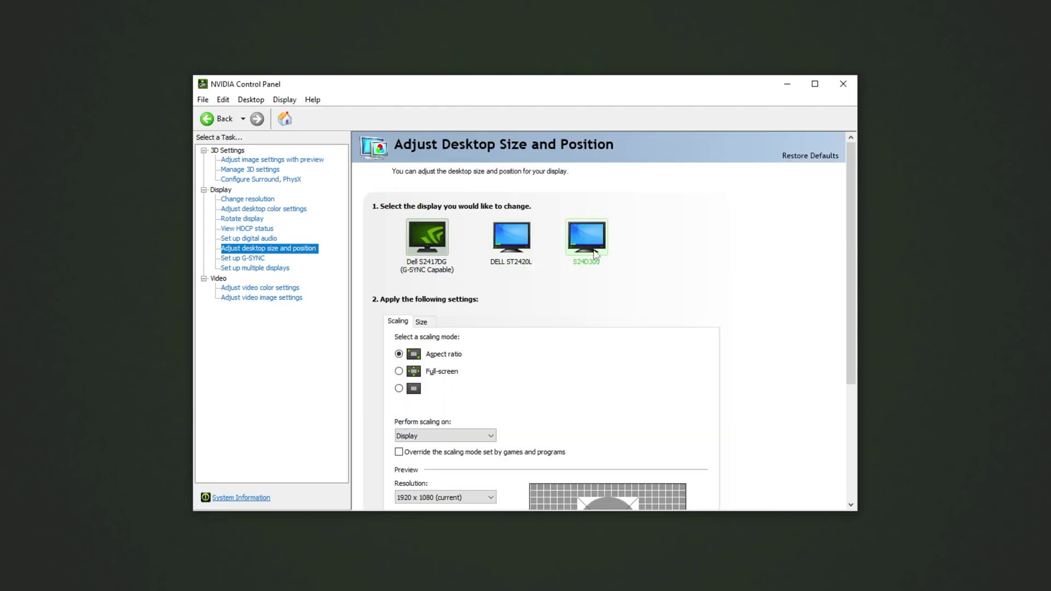
{"action": "left_click", "coordinate": [428, 240]}
{"action": "left_click", "coordinate": [423, 322]}
{"action": "scroll", "coordinate": [432, 324], "scroll_direction": "down", "scroll_amount": 1}
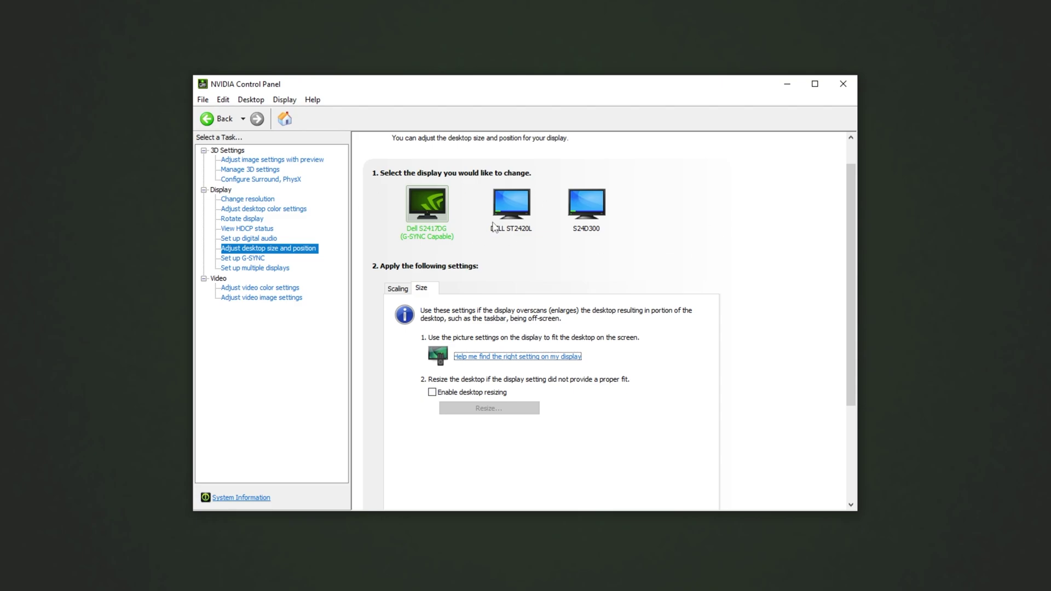
- Review the multi-display setup: all three monitors enabled, arranged 3, 1, 2, display 1 primary
{"action": "left_click", "coordinate": [247, 270]}
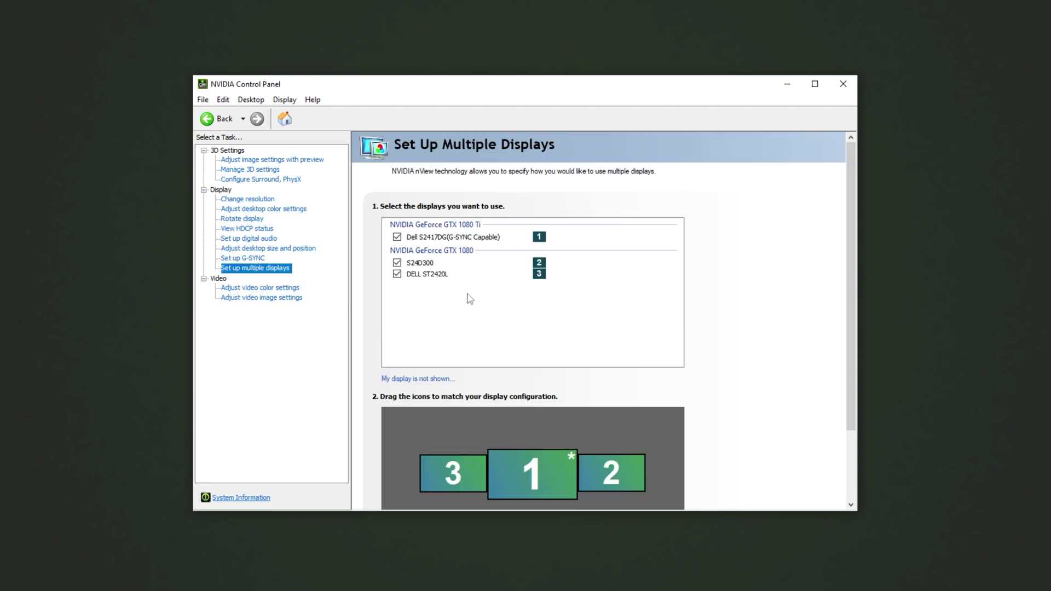
{"action": "scroll", "coordinate": [713, 329], "scroll_direction": "down", "scroll_amount": 2}
{"action": "mouse_move", "coordinate": [620, 429]}
{"action": "left_mouse_down"}
{"action": "mouse_move", "coordinate": [611, 406]}
{"action": "mouse_move", "coordinate": [621, 431]}
{"action": "left_mouse_up"}
{"action": "scroll", "coordinate": [728, 374], "scroll_direction": "down", "scroll_amount": 2}
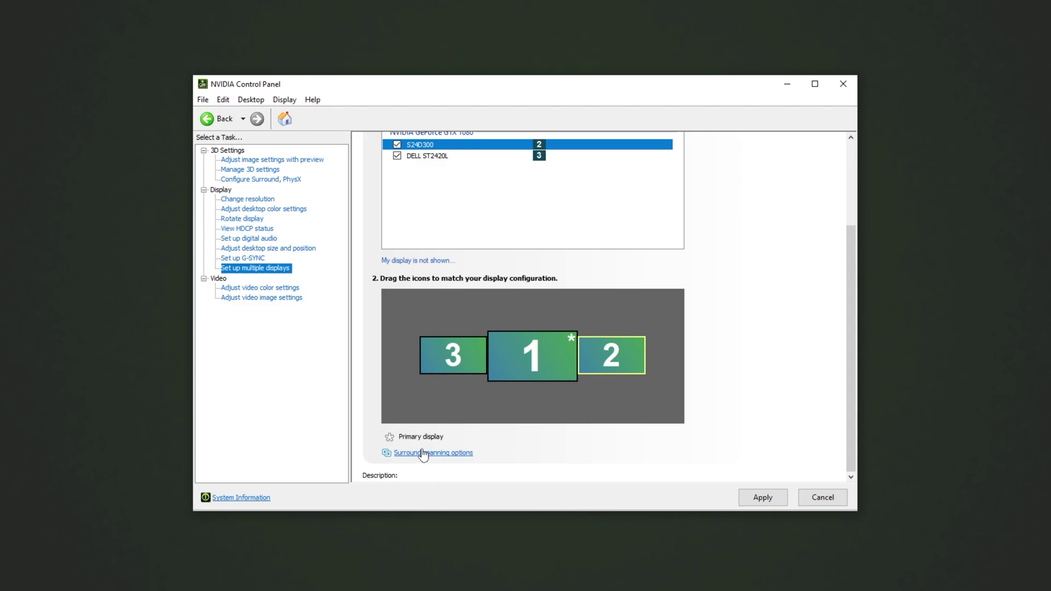
{"action": "scroll", "coordinate": [756, 410], "scroll_direction": "up", "scroll_amount": 3}
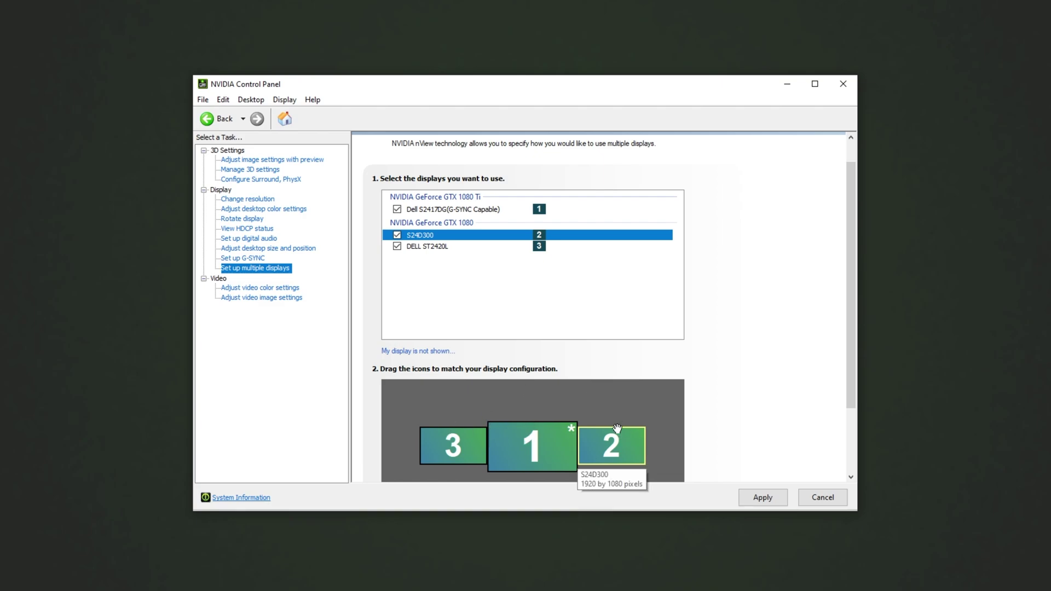
{"action": "scroll", "coordinate": [706, 361], "scroll_direction": "down", "scroll_amount": 3}
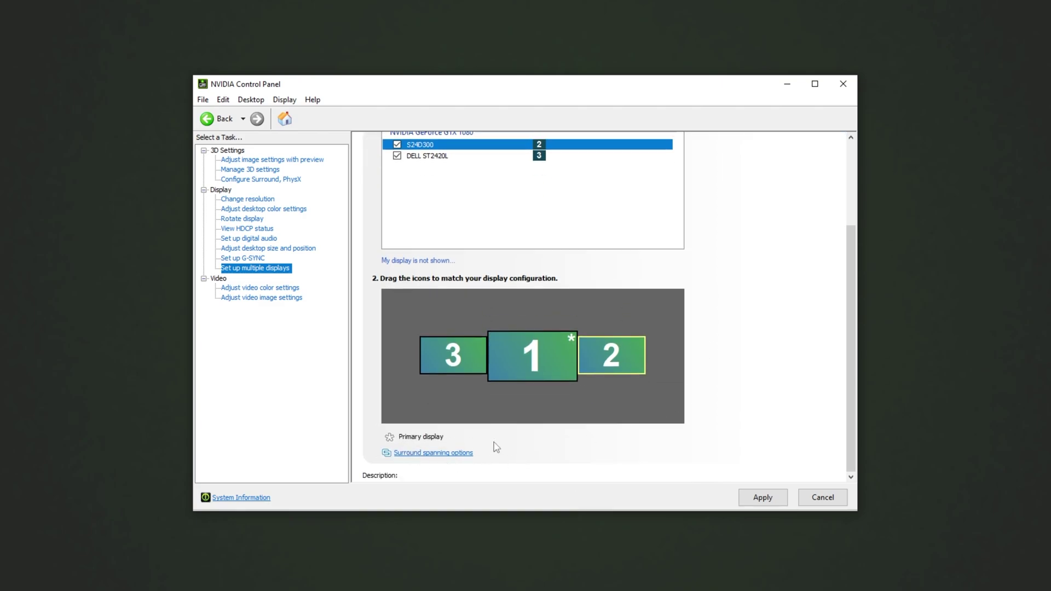
{"action": "scroll", "coordinate": [706, 290], "scroll_direction": "up", "scroll_amount": 3}
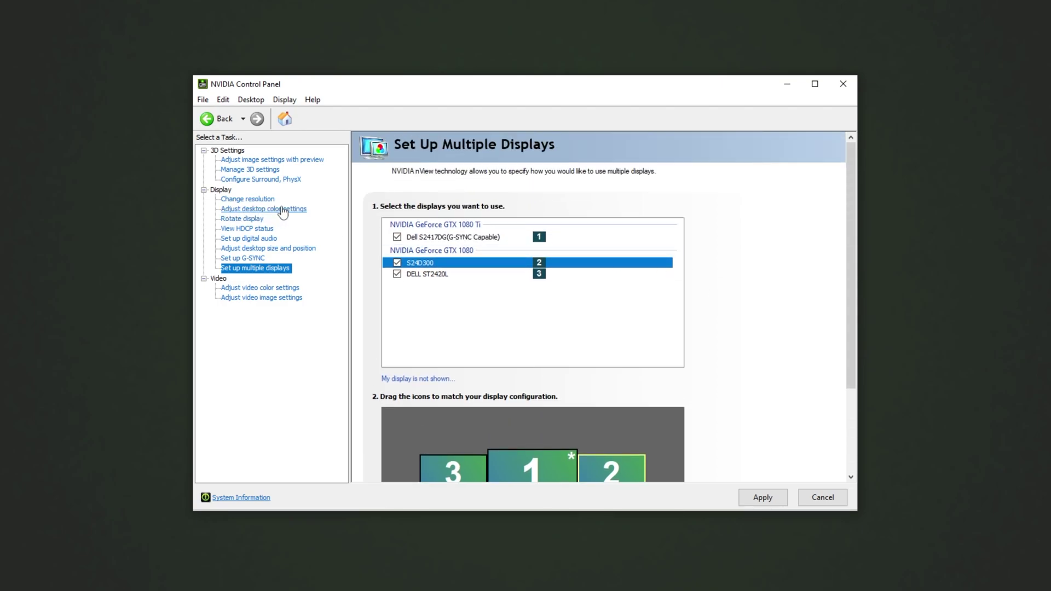
- Apply the pending multi-display changes and keep the new display configuration
{"action": "left_click", "coordinate": [237, 212]}
{"action": "left_click", "coordinate": [563, 334]}
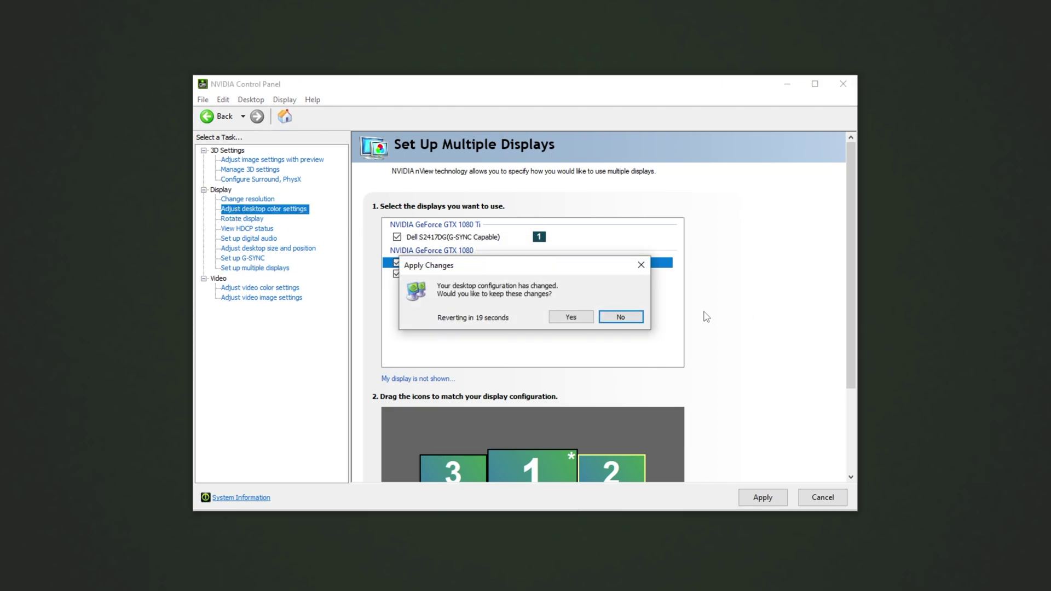
{"action": "left_click", "coordinate": [570, 317]}
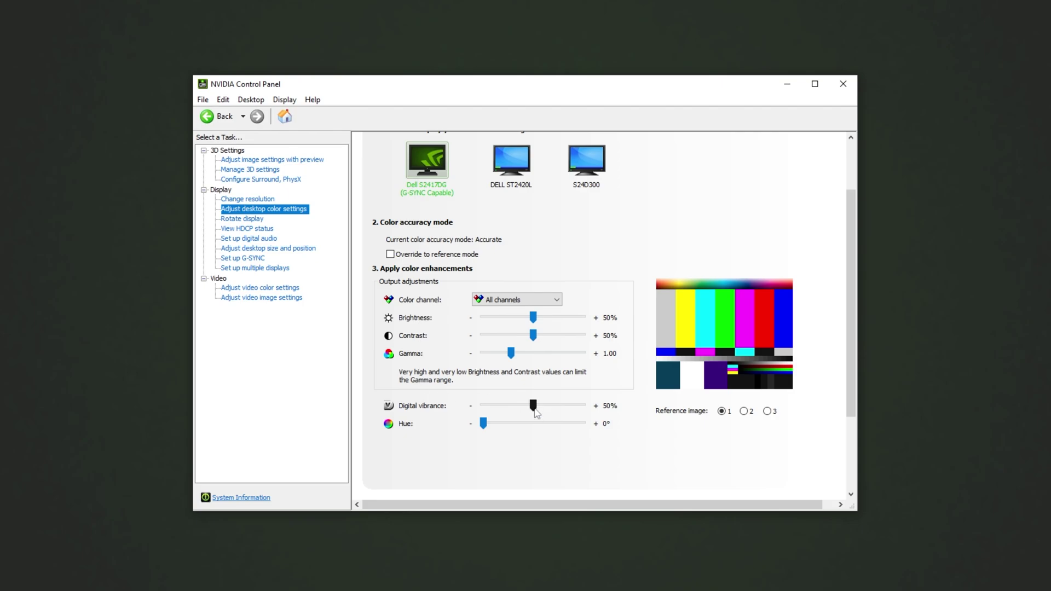
- Set digital vibrance to 50% in the desktop color settings and apply
{"action": "mouse_move", "coordinate": [534, 407]}
{"action": "left_mouse_down"}
{"action": "mouse_move", "coordinate": [464, 410]}
{"action": "mouse_move", "coordinate": [590, 415]}
{"action": "mouse_move", "coordinate": [535, 419]}
{"action": "left_mouse_up"}
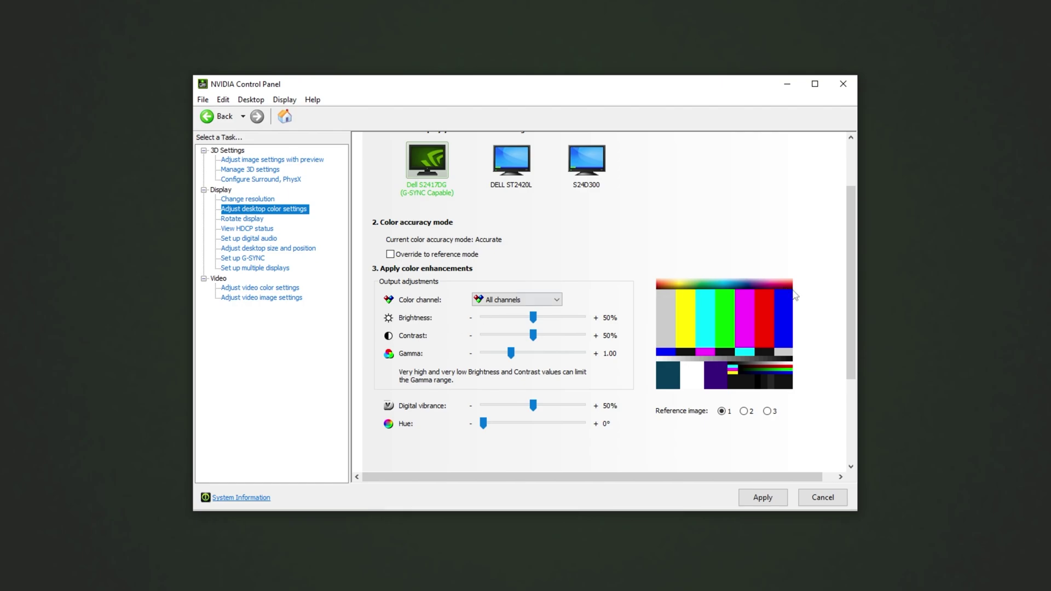
{"action": "left_click_drag", "start_coordinate": [855, 308], "coordinate": [865, 211]}
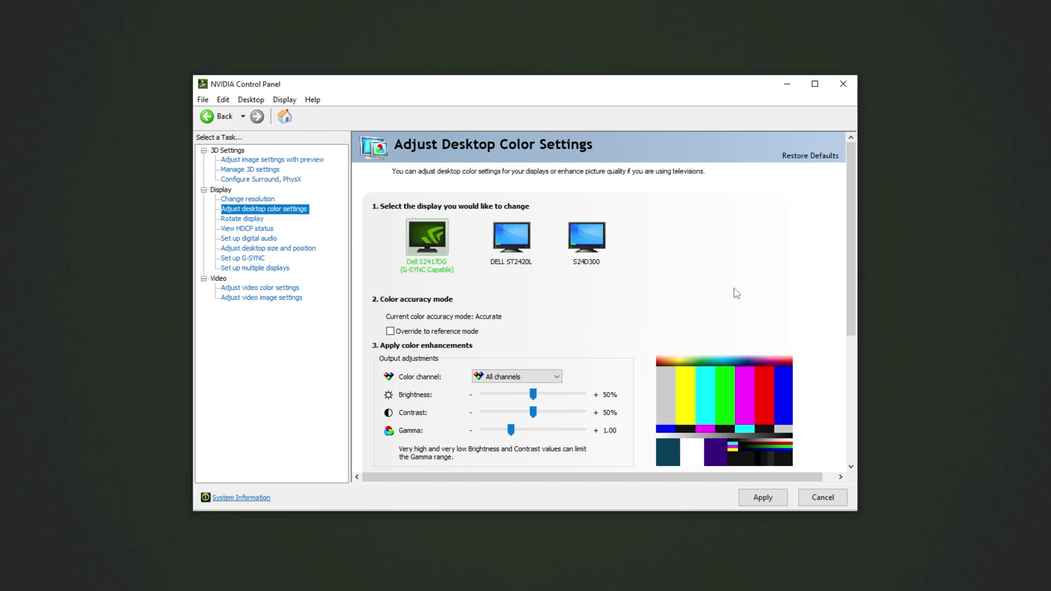
{"action": "left_click", "coordinate": [773, 498]}
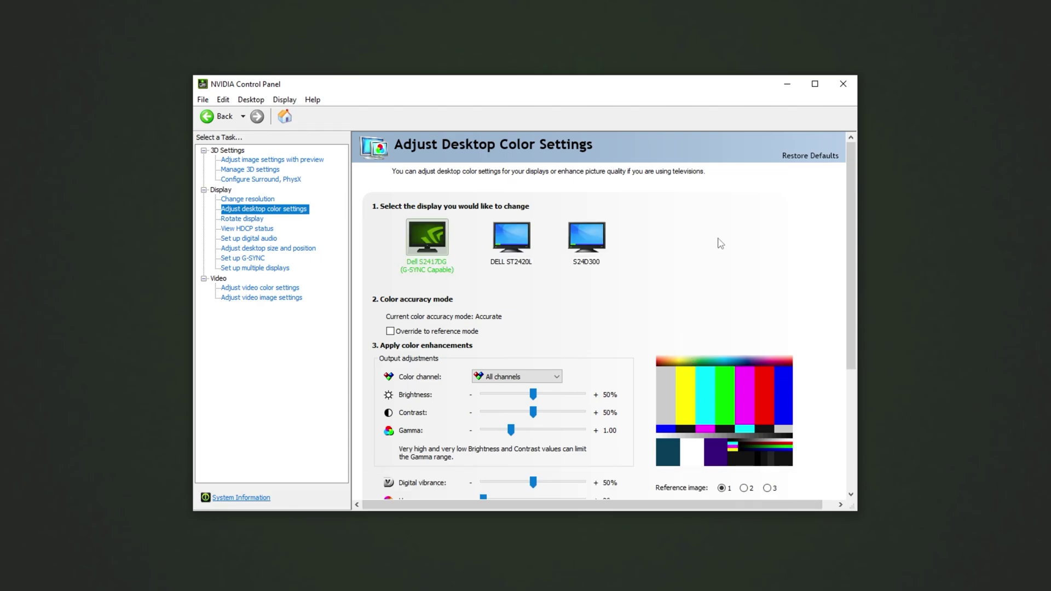